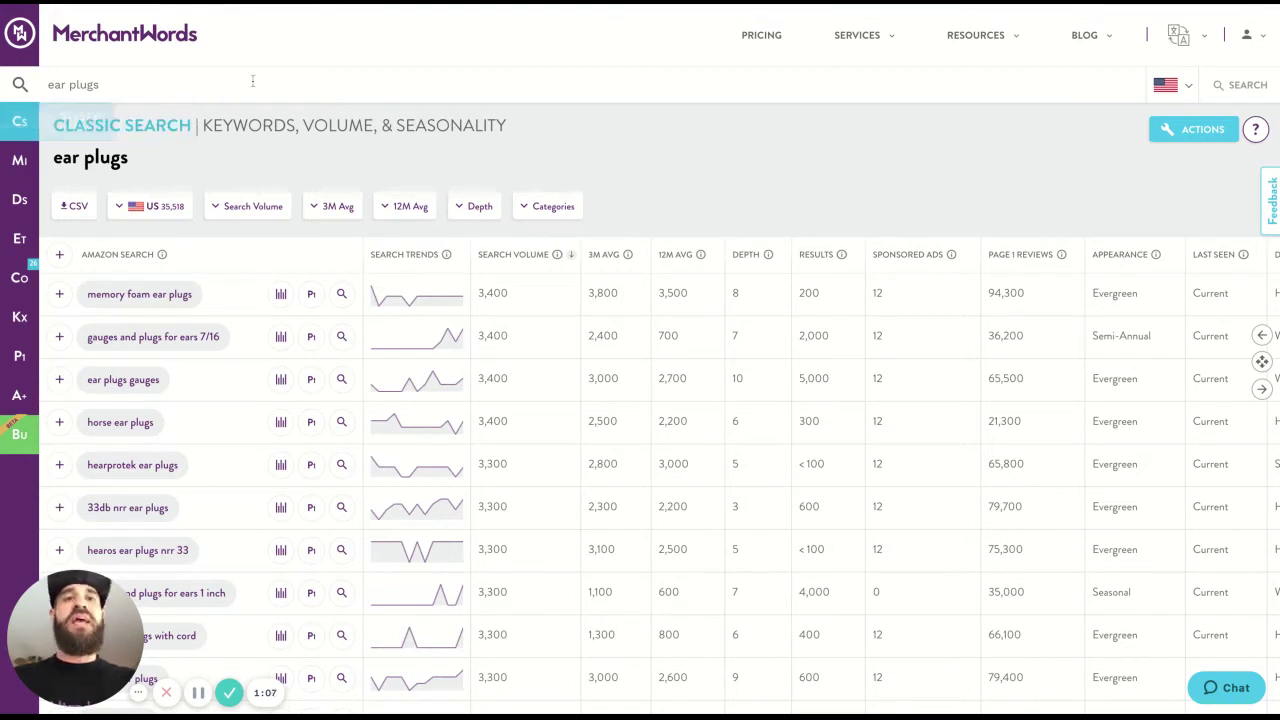
Step: Save all keywords on the ear plugs results page to a new collection named "ear plugs new"
click(28, 134)
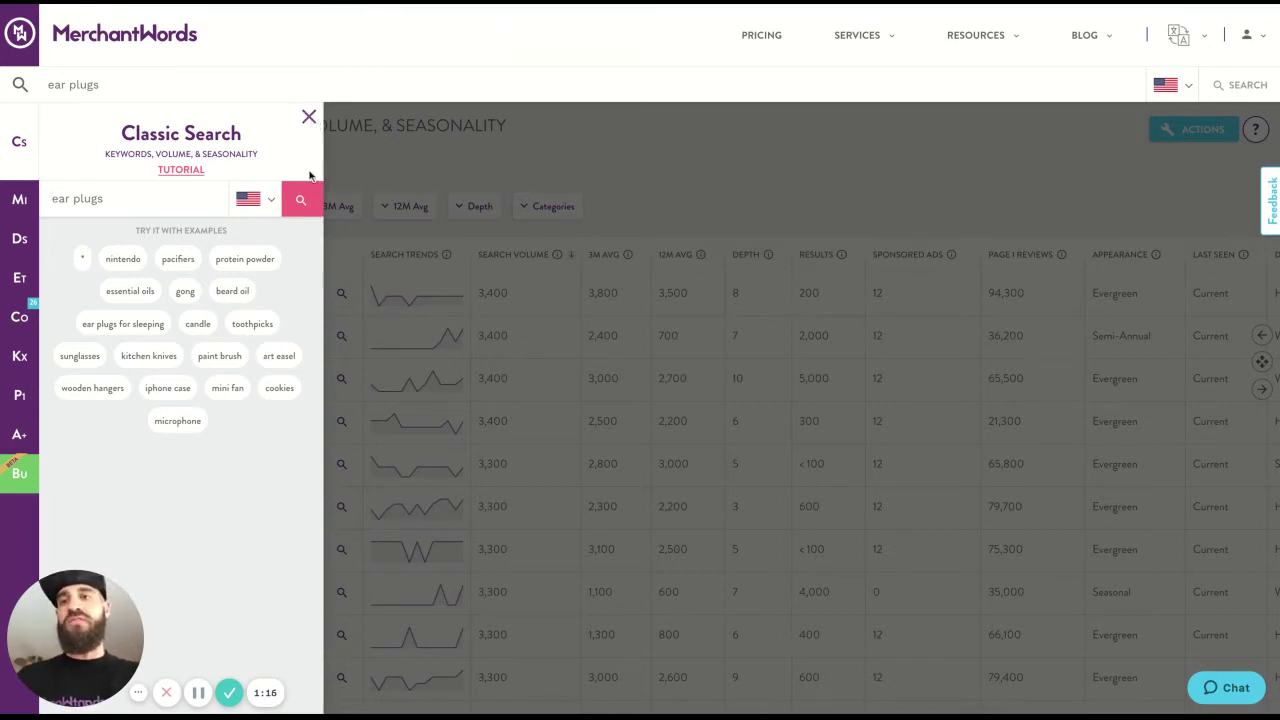
click(309, 119)
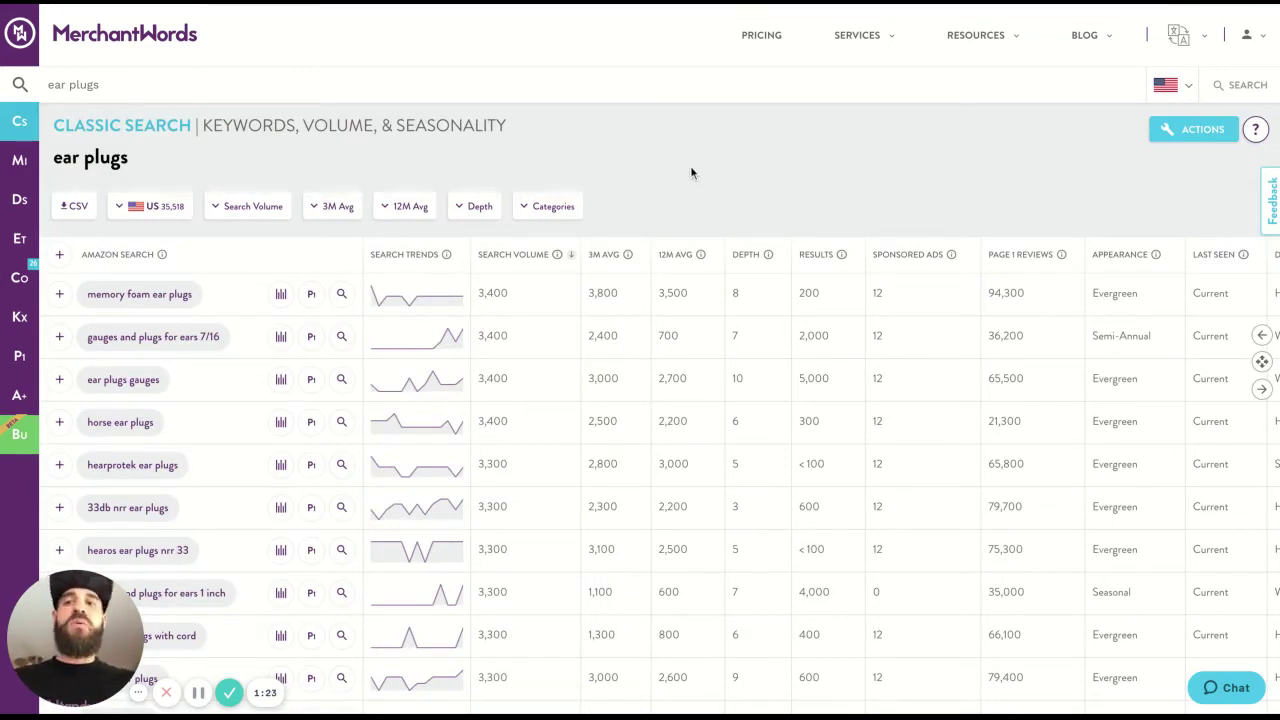
scroll(328, 147, down, 1)
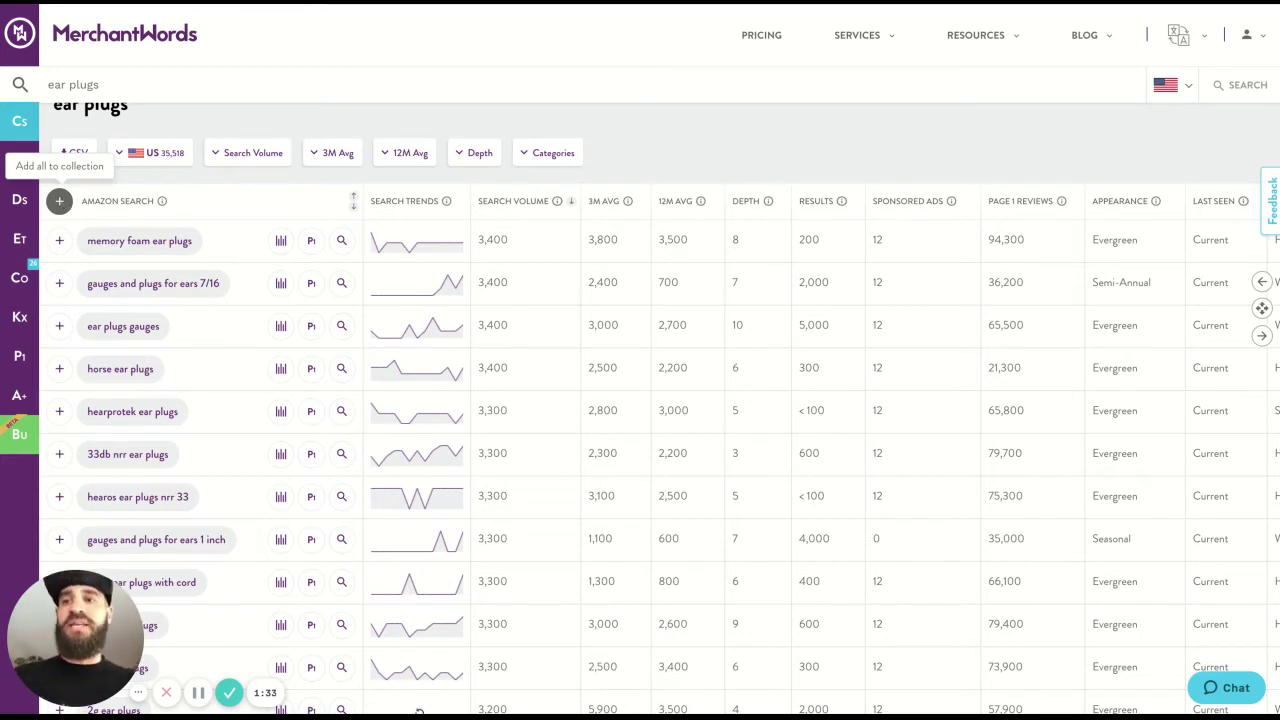
click(59, 200)
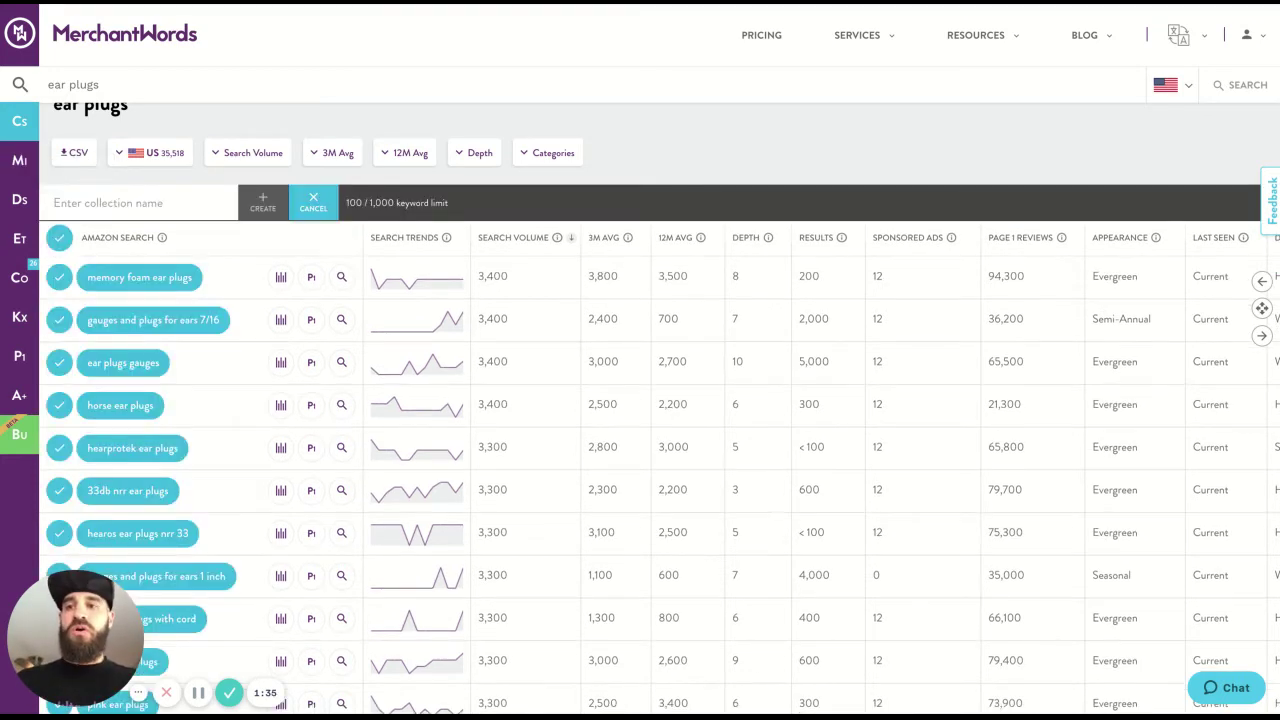
text(ear )
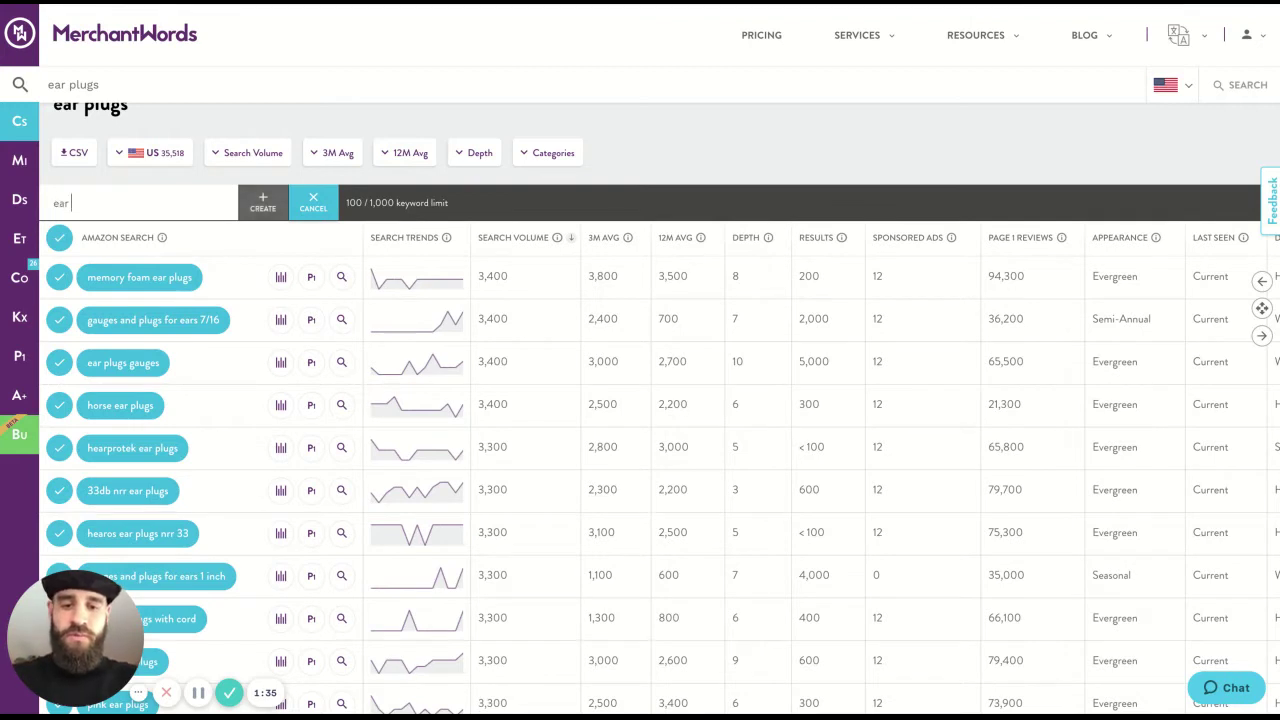
text(plugs new)
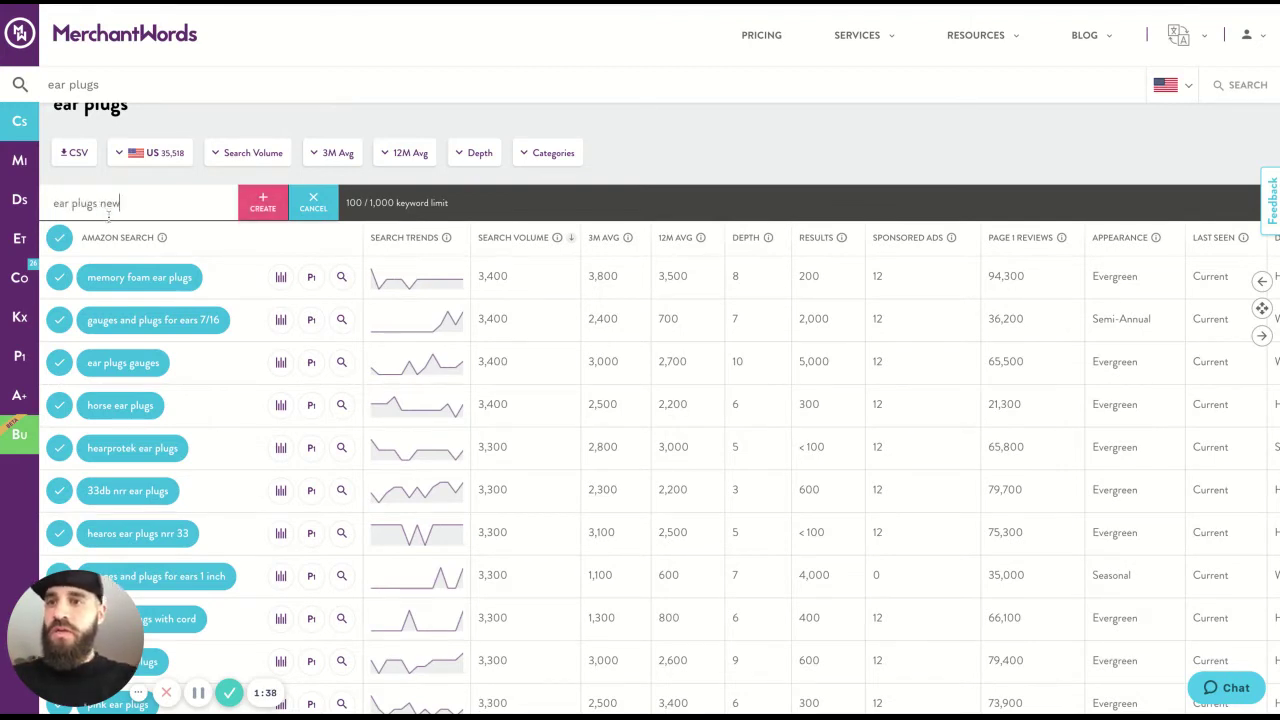
click(266, 210)
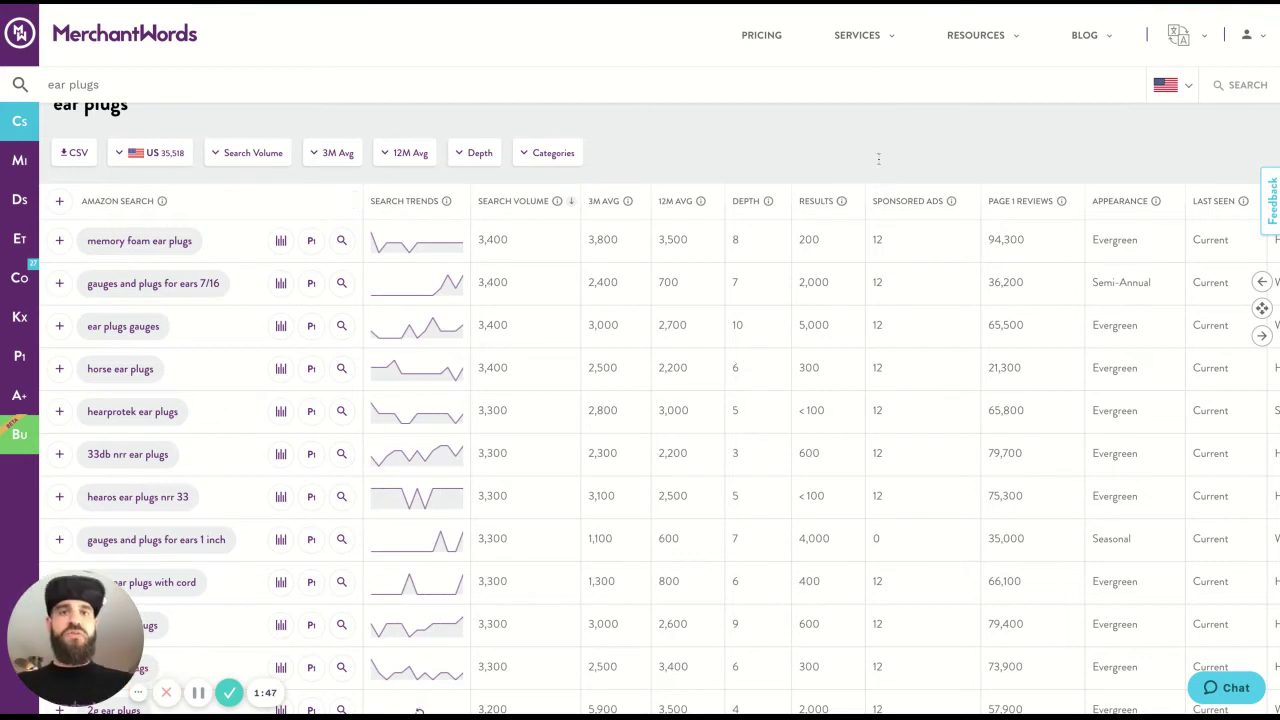
Step: Show the related terms for ear plugs in the Keyword Multiplier
scroll(878, 158, up, 1)
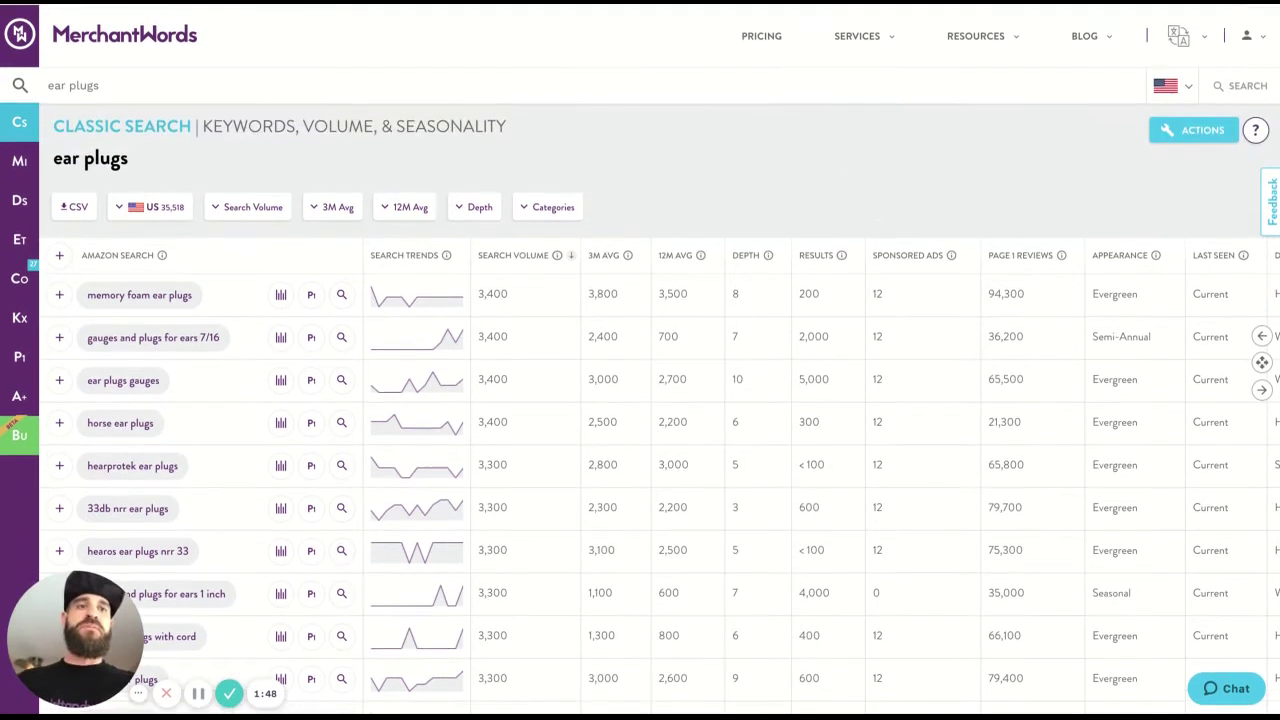
click(1170, 132)
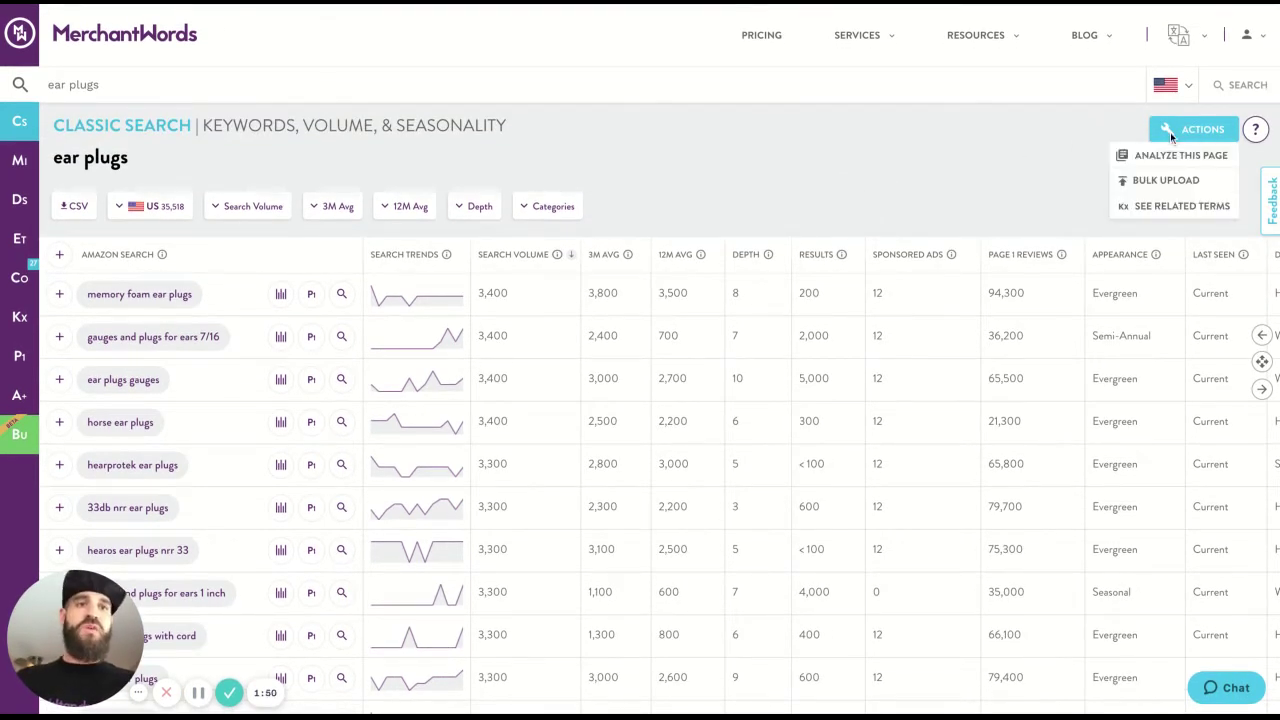
click(1185, 208)
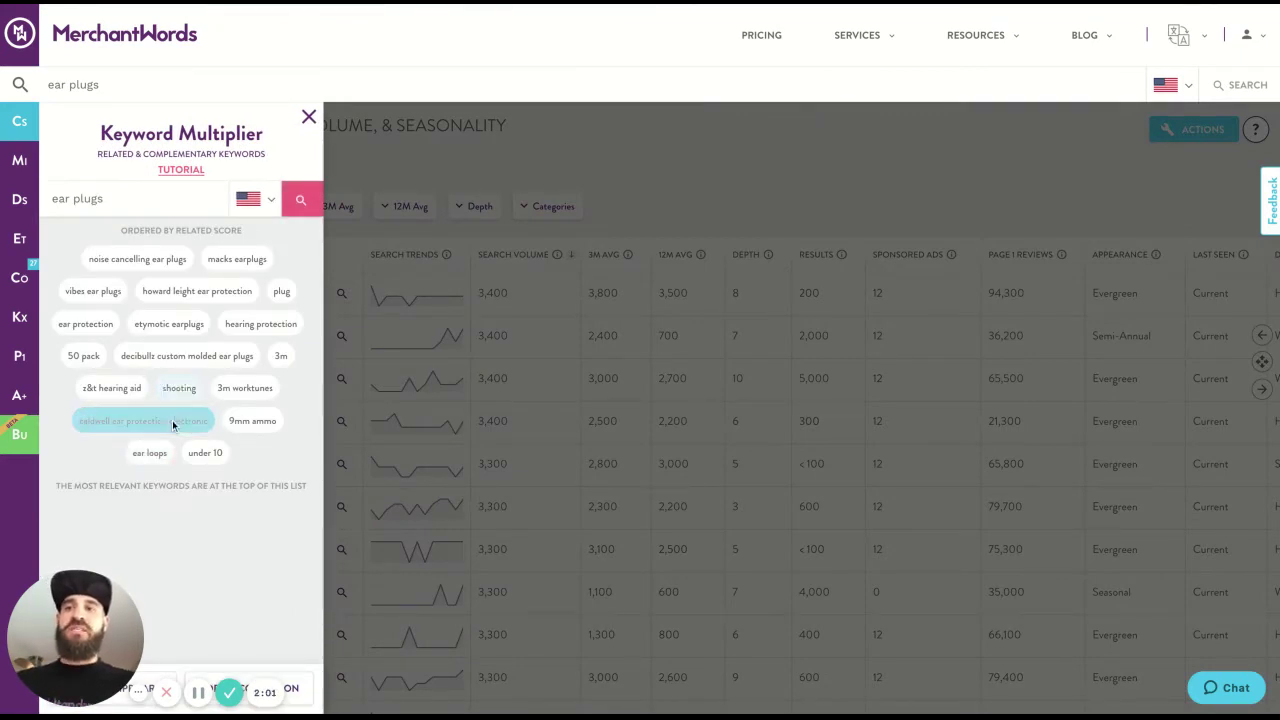
scroll(172, 420, down, 3)
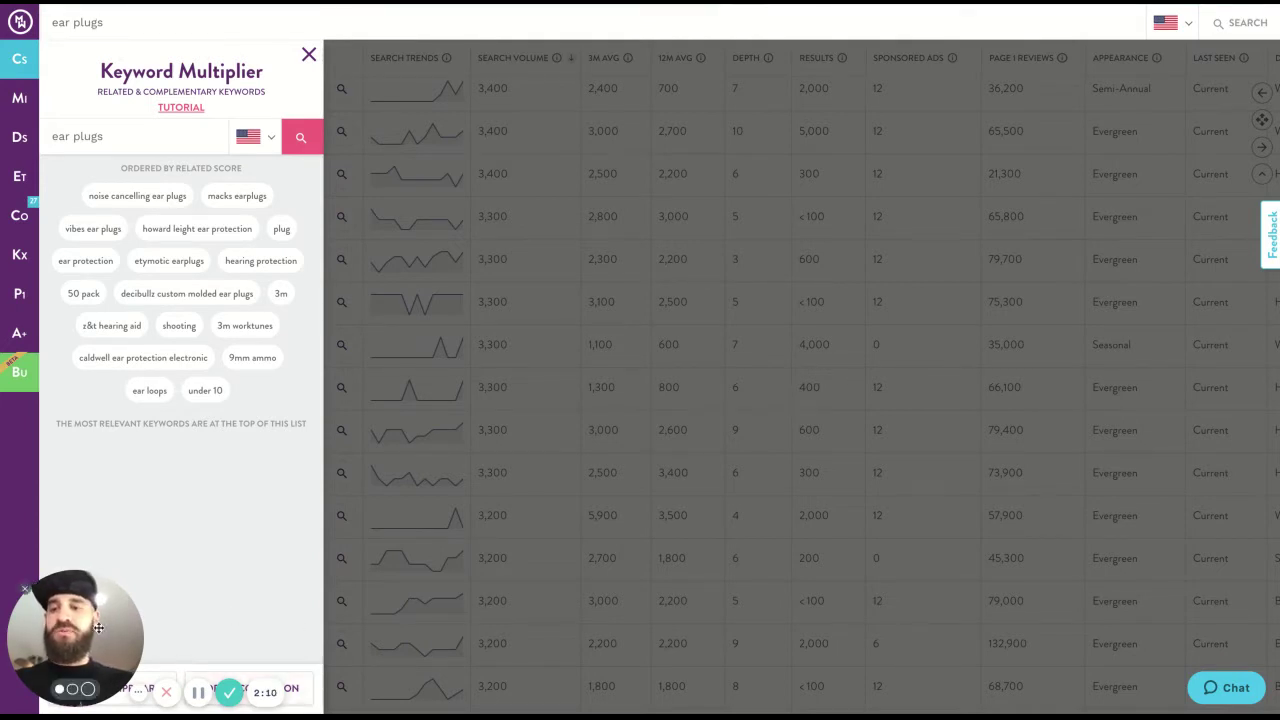
drag(98, 627, 332, 648)
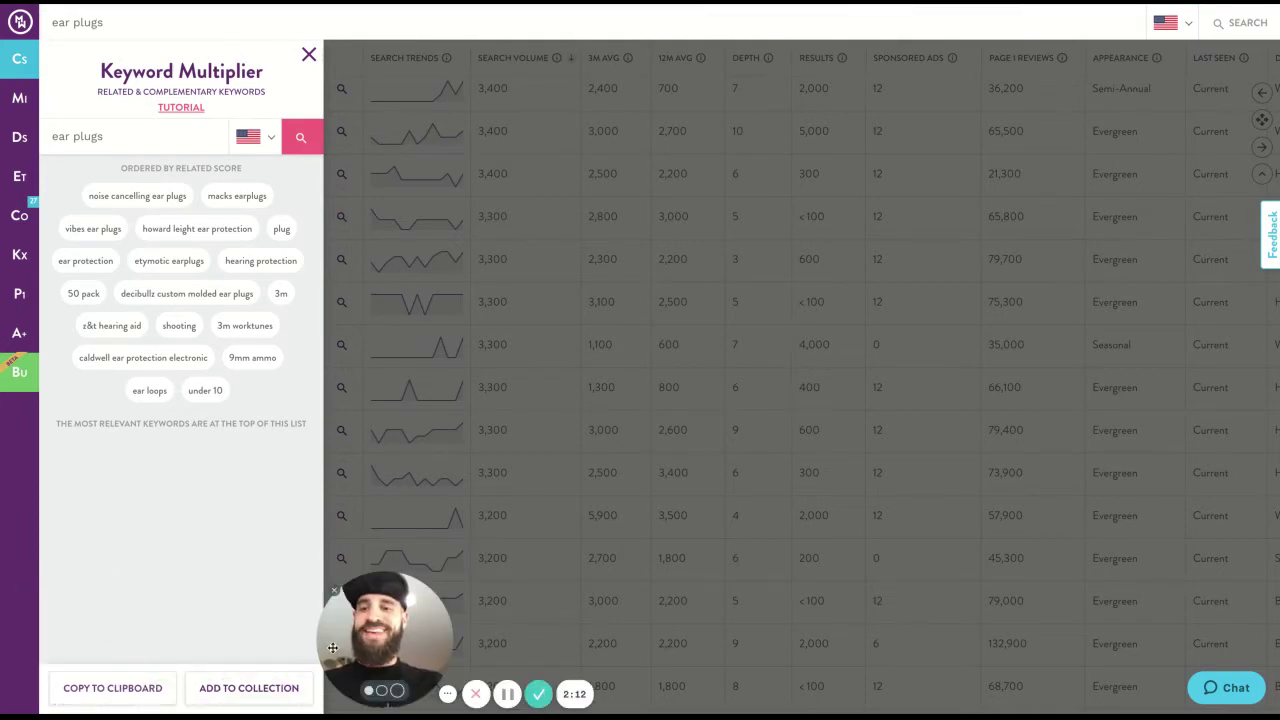
Step: Start adding the related keywords to a collection and set the collection name to "ear plugs new"
click(251, 689)
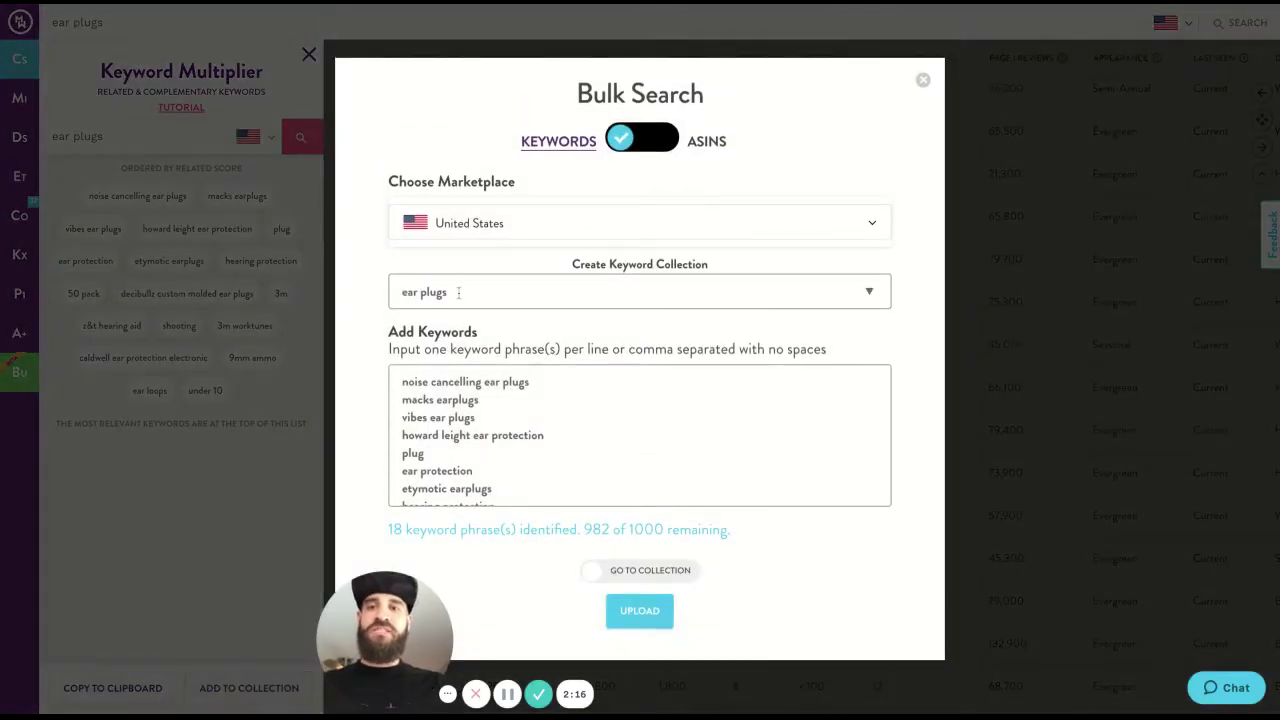
click(459, 292)
text(new)
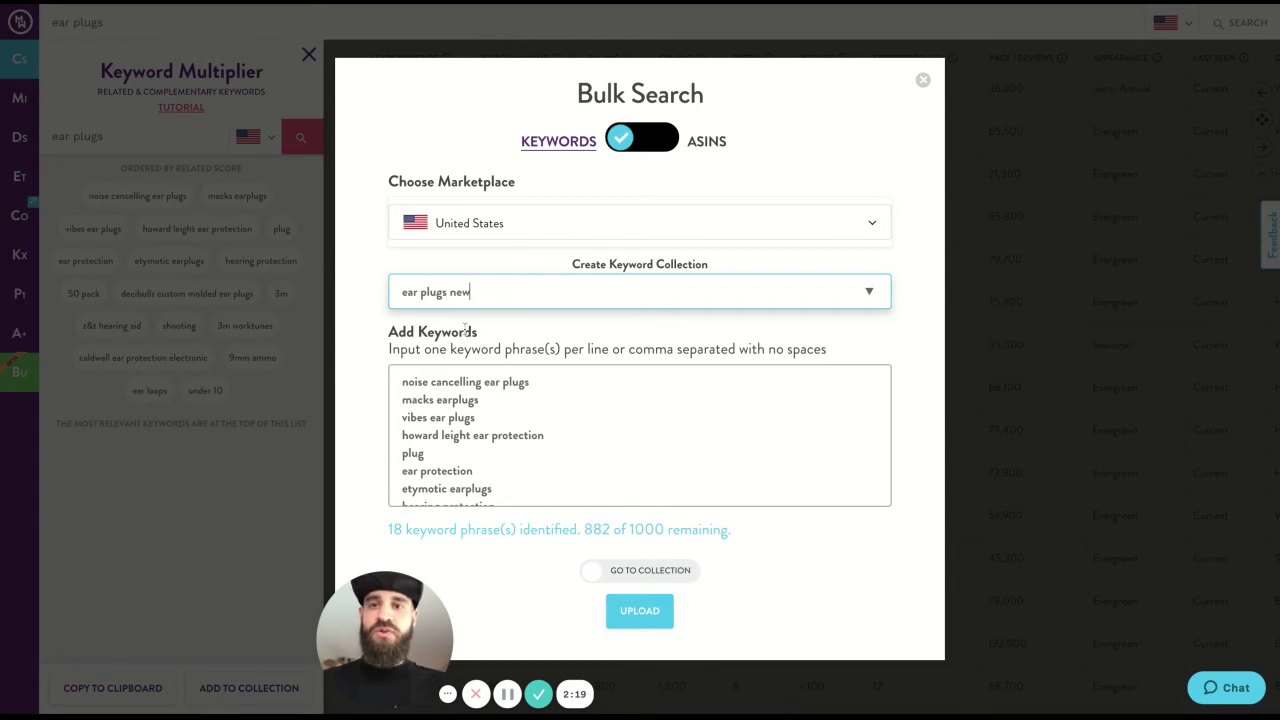
click(598, 576)
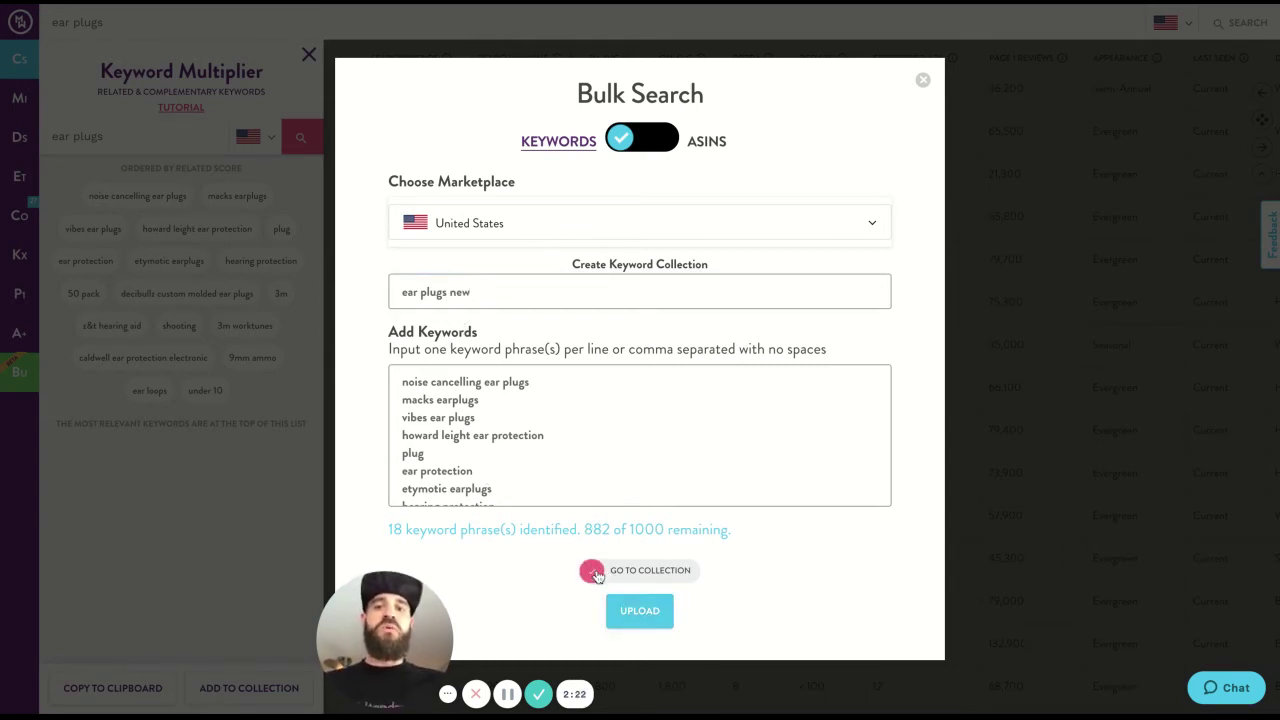
click(597, 576)
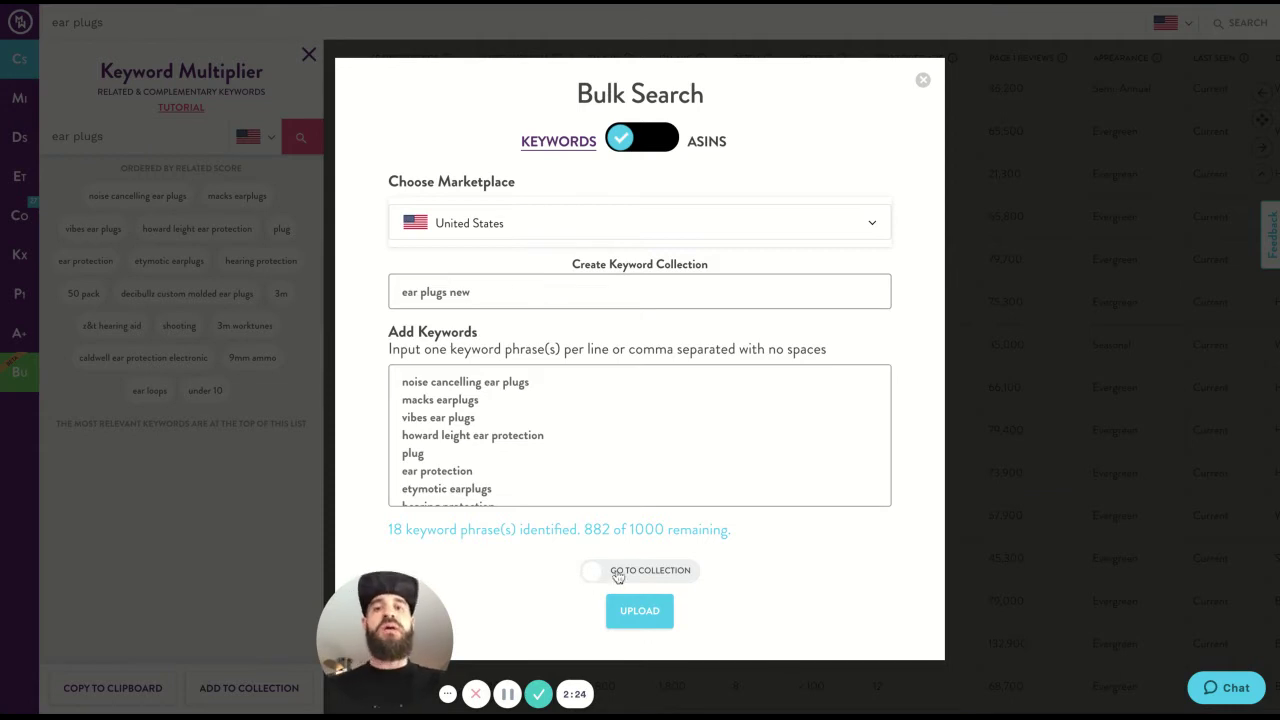
click(611, 142)
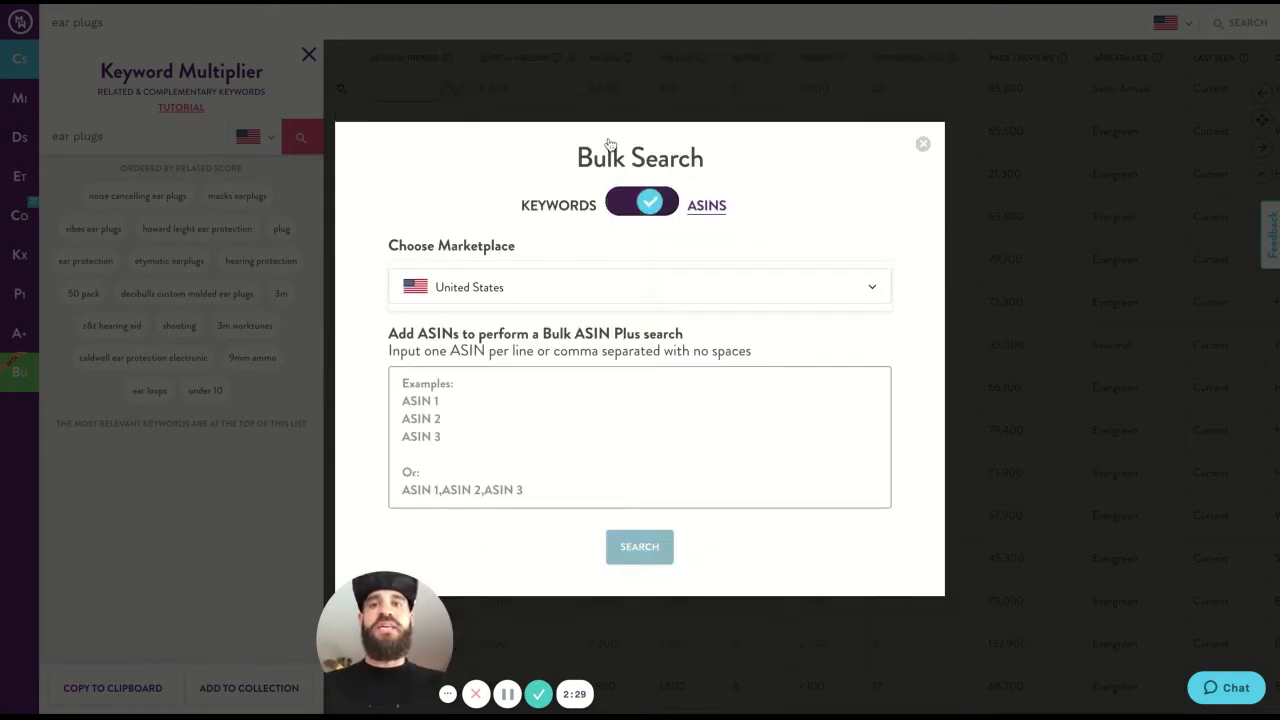
click(636, 204)
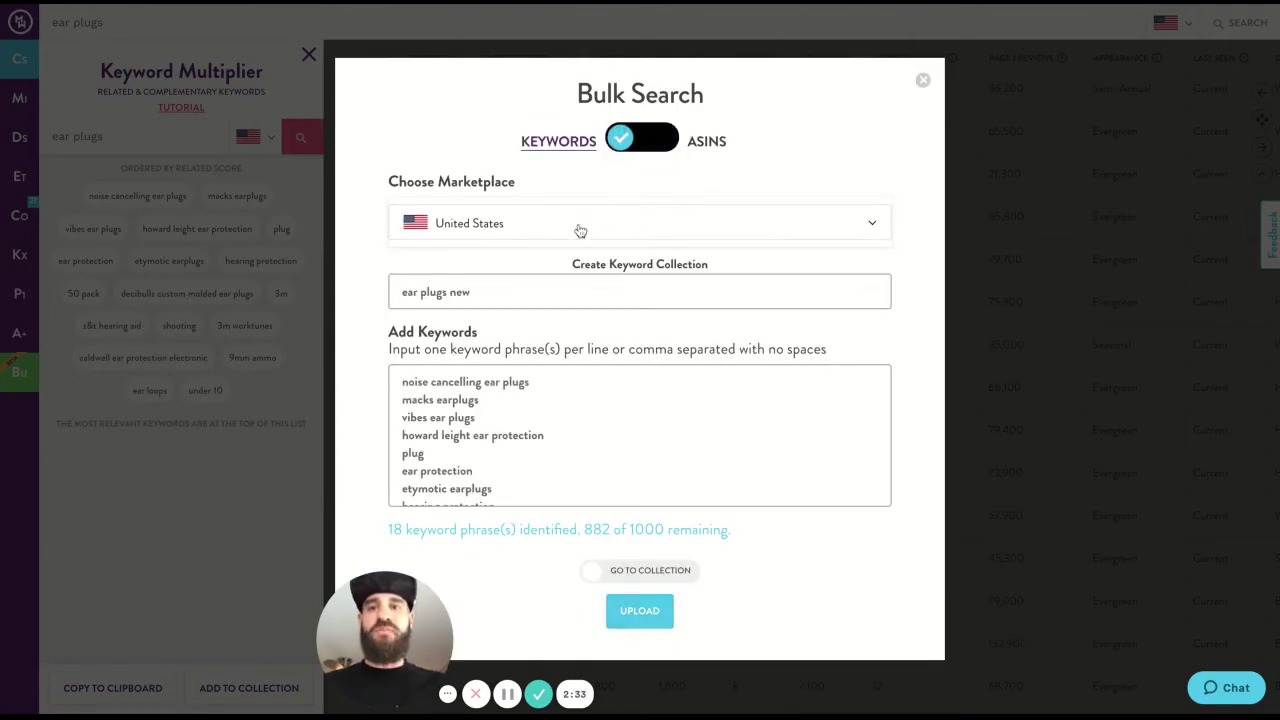
Step: Upload the related keywords to the collection and close the Keyword Multiplier
click(640, 612)
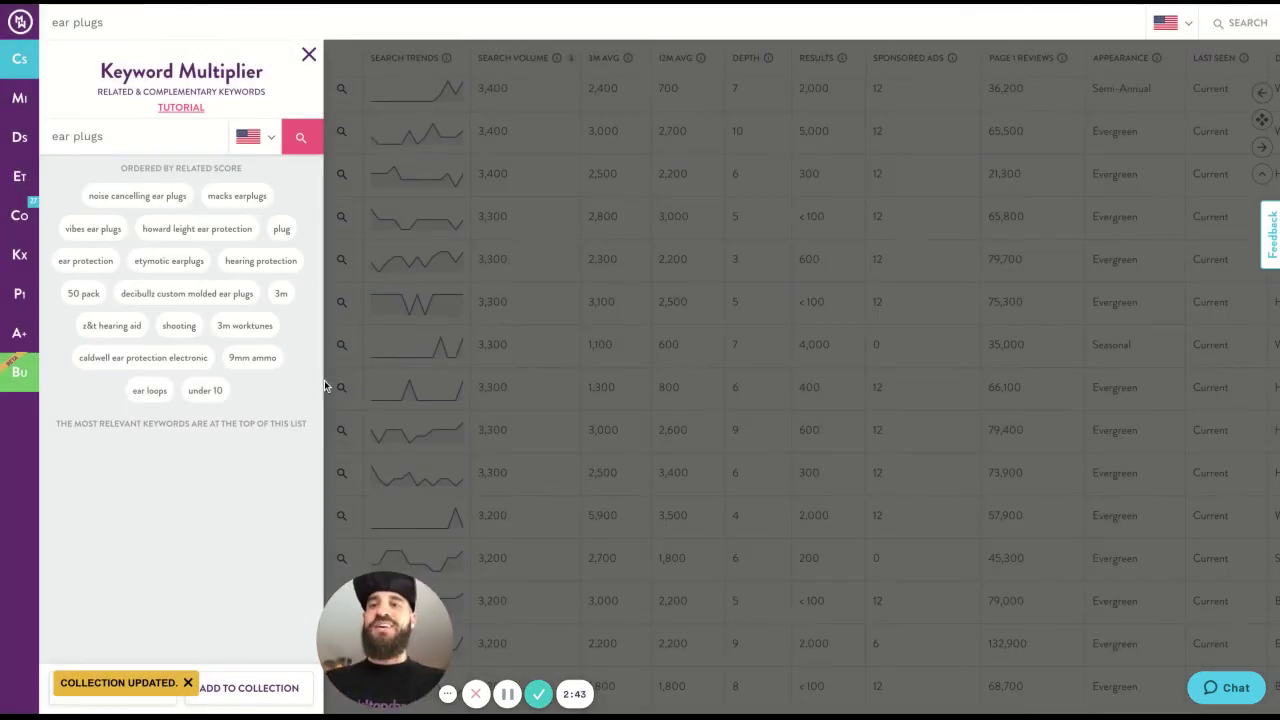
click(312, 55)
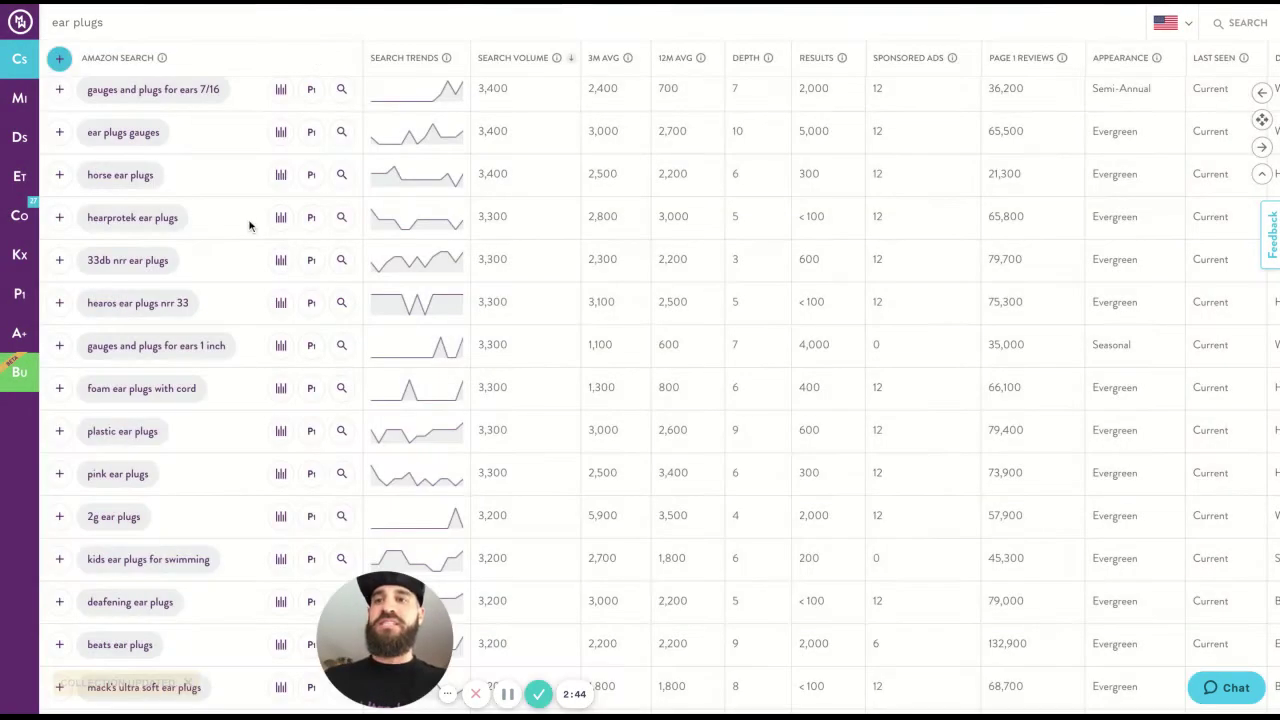
scroll(401, 354, up, 2)
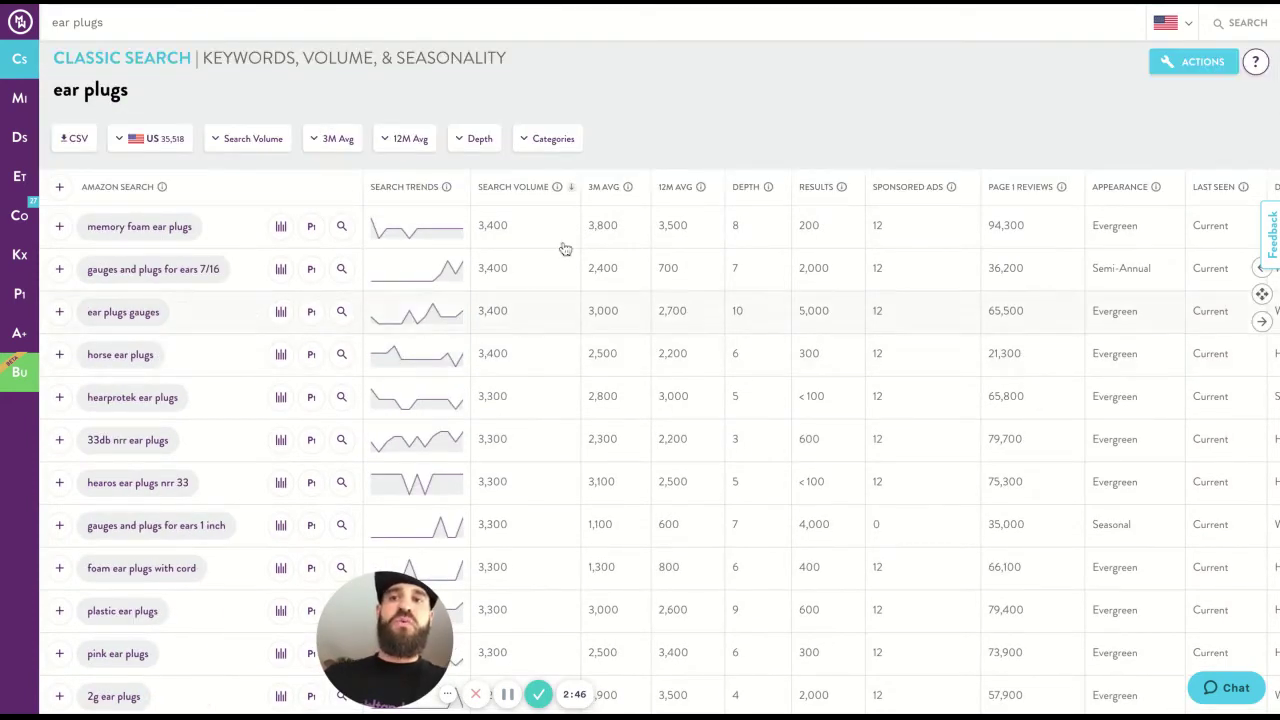
Step: Open the Page 1 Products for "memory foam ear plugs" and run a bulk ASIN search on the first five products
scroll(565, 249, up, 2)
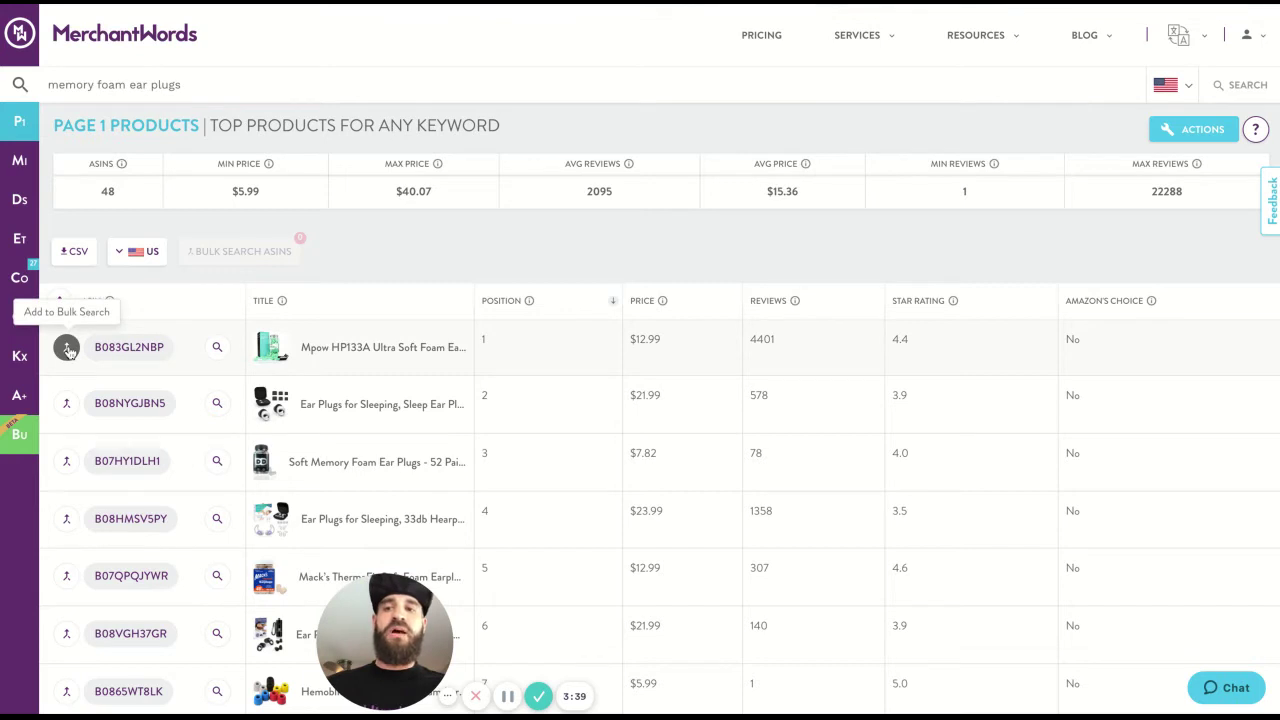
click(59, 300)
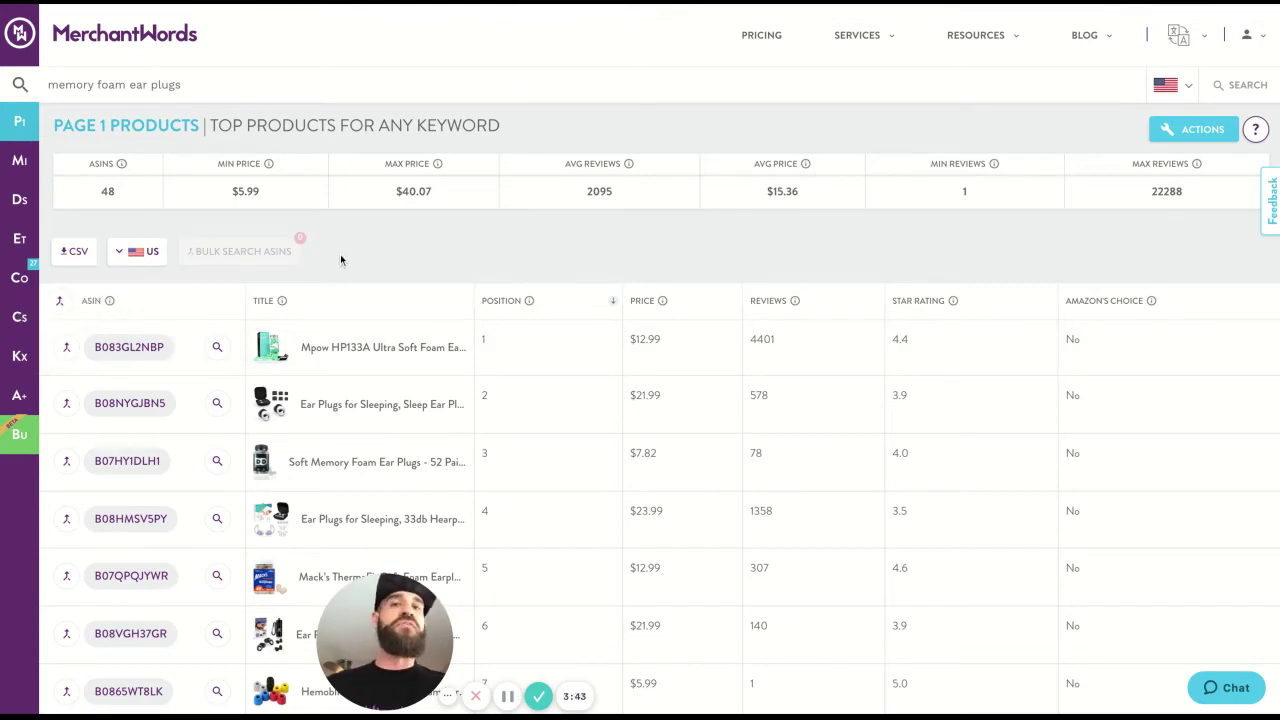
click(66, 347)
click(65, 406)
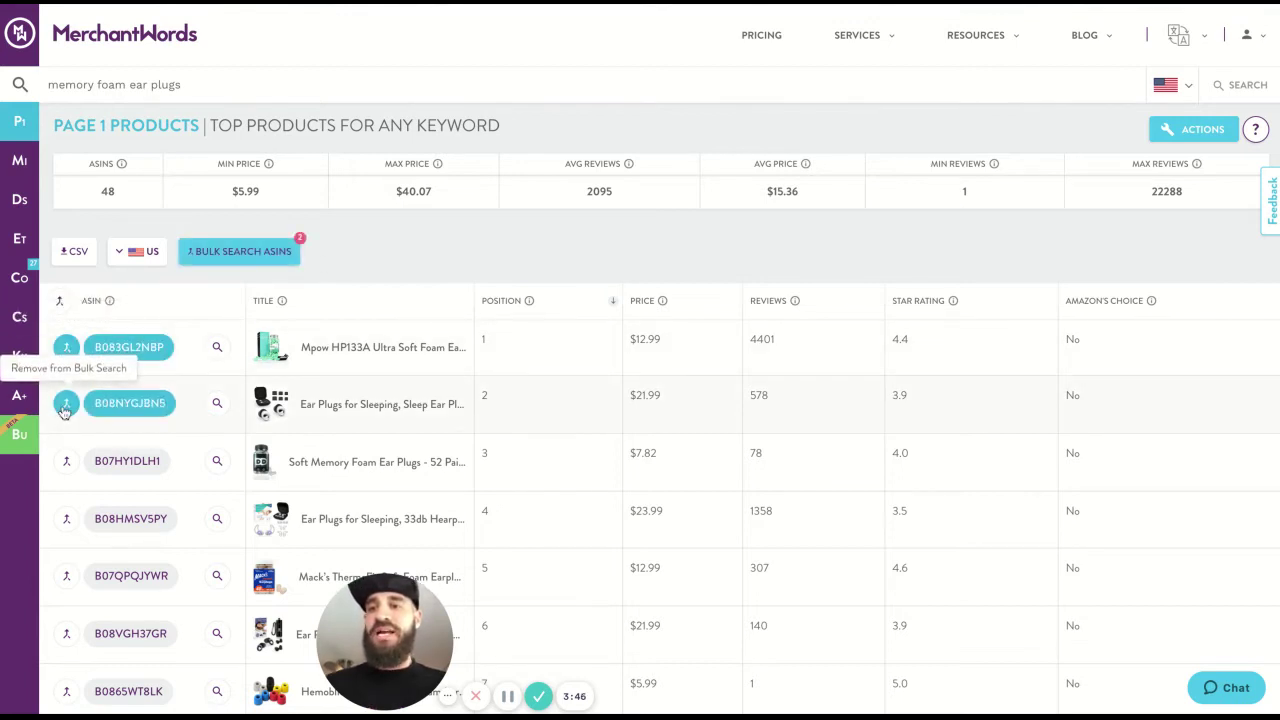
click(65, 462)
click(66, 520)
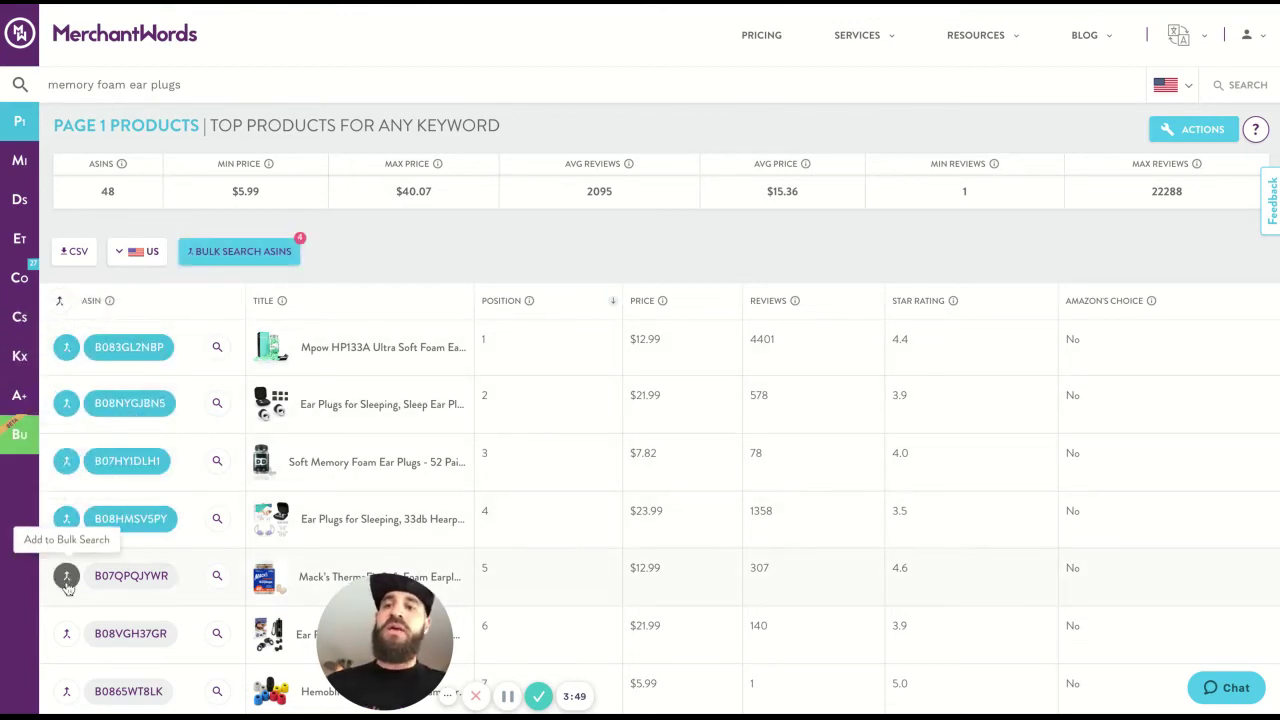
click(66, 575)
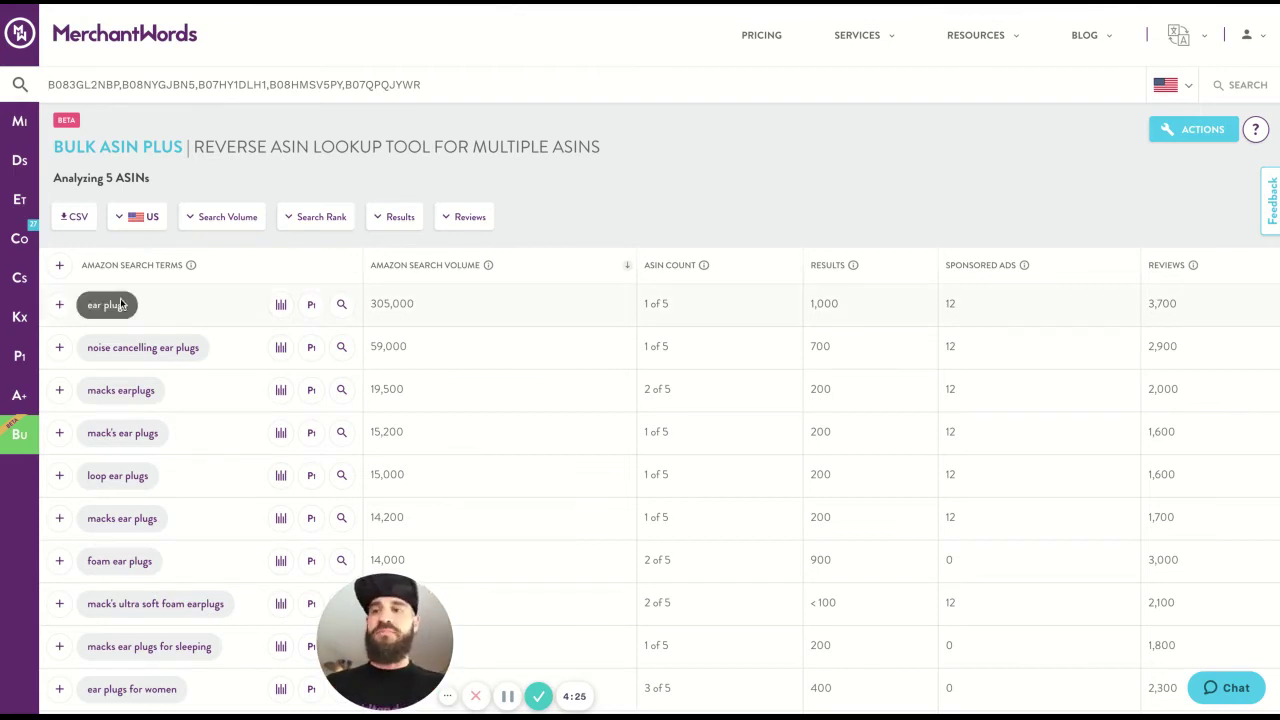
Step: Add all search terms on the Bulk ASIN Plus results page to the existing "ear plugs new" collection
click(59, 268)
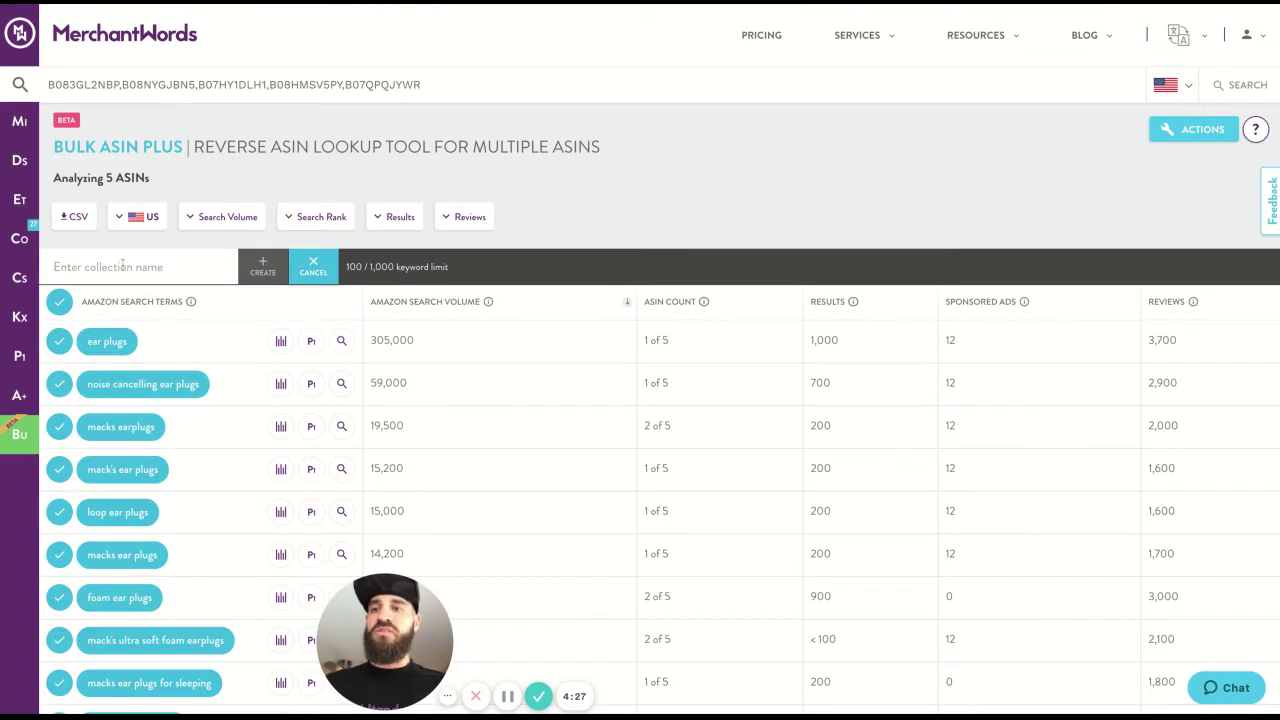
text(ear p)
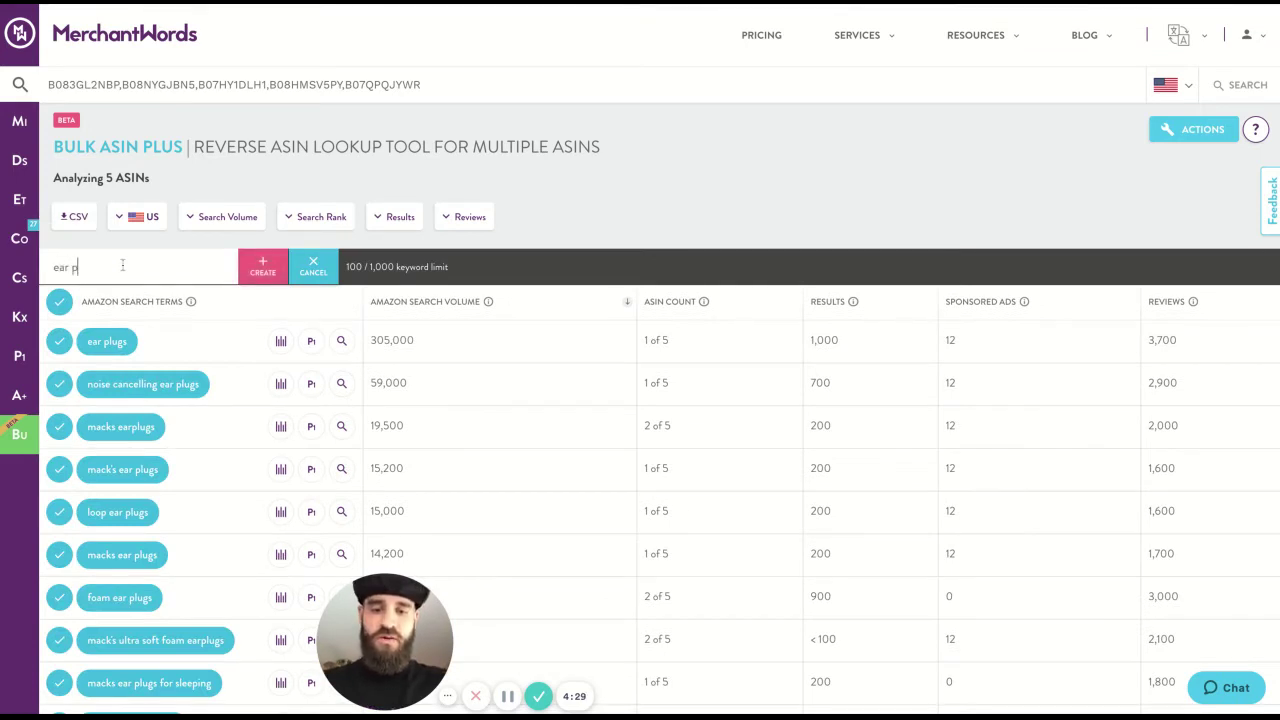
text(lugs new)
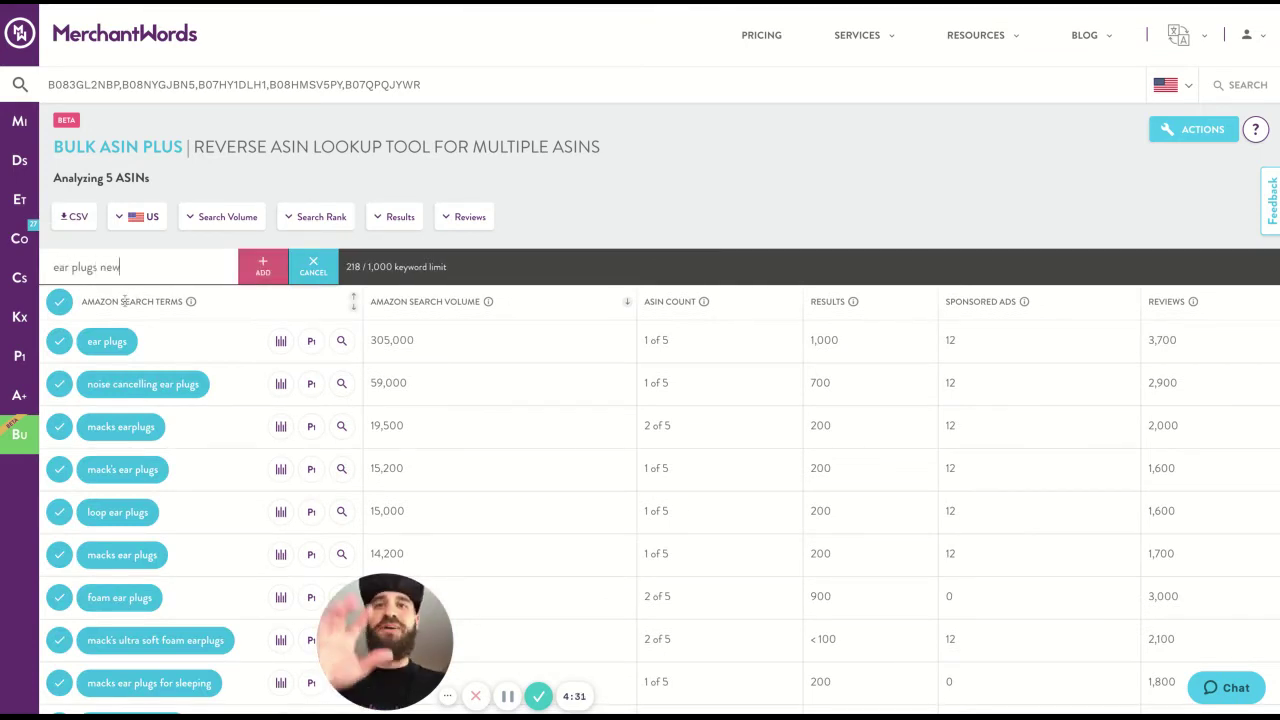
click(262, 275)
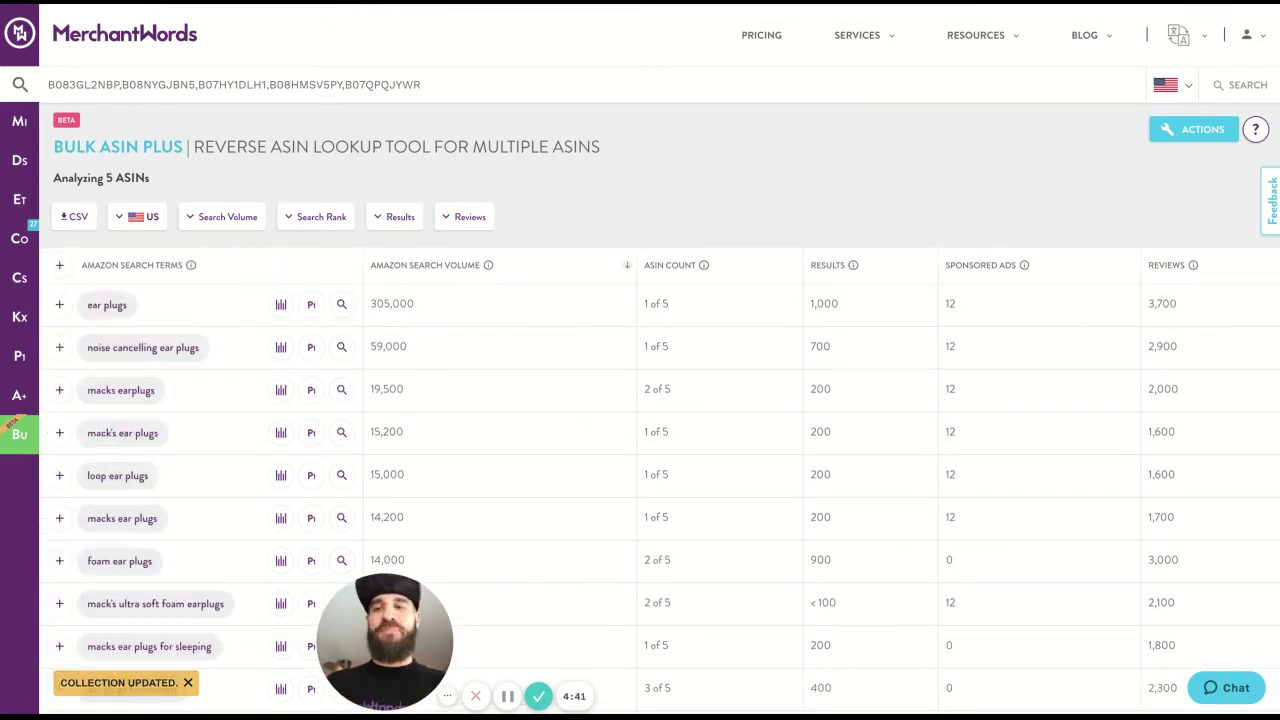
Step: Open the "ear plugs new" collection from the saved collections and examine its keywords and search volumes
click(22, 244)
scroll(235, 428, down, 1)
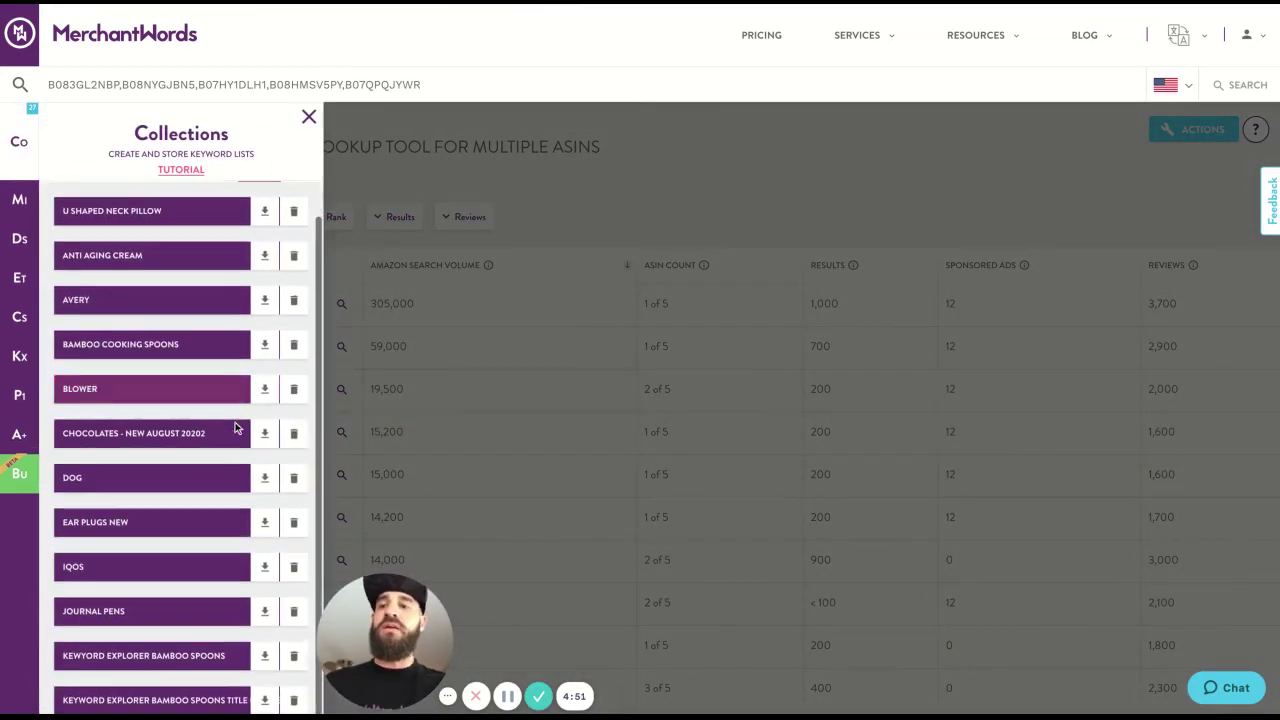
scroll(235, 428, down, 4)
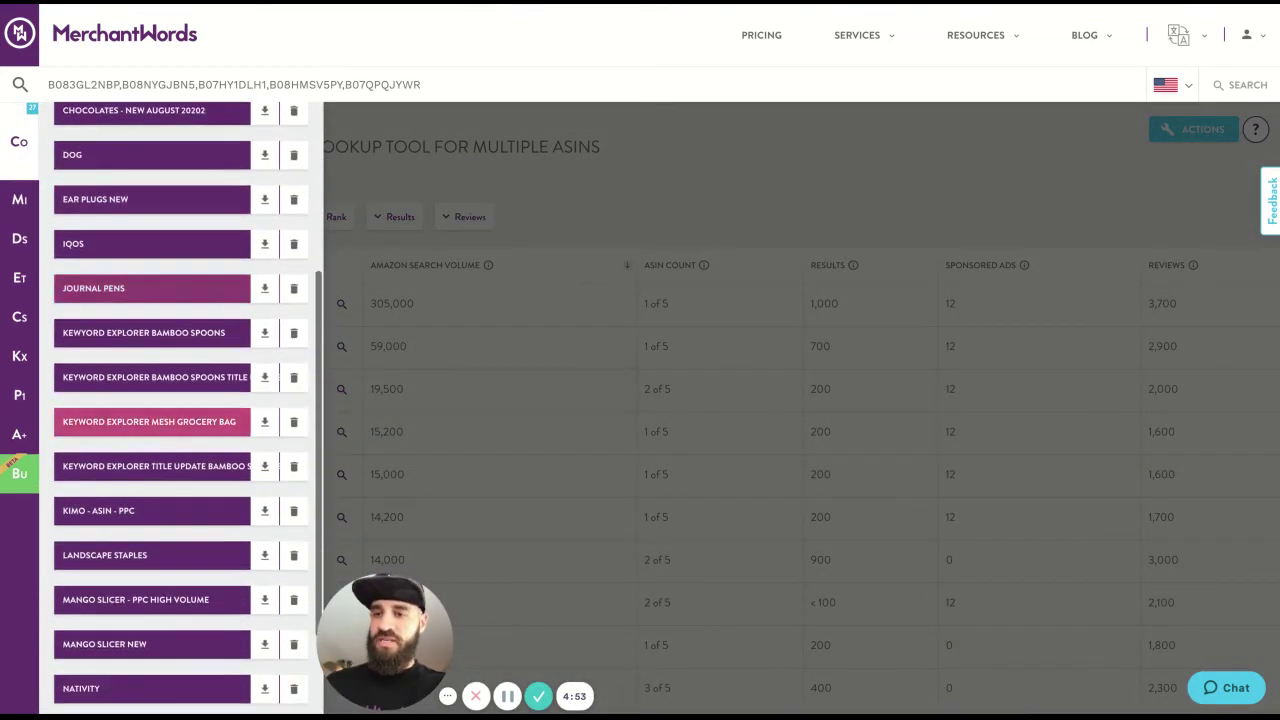
scroll(175, 380, up, 2)
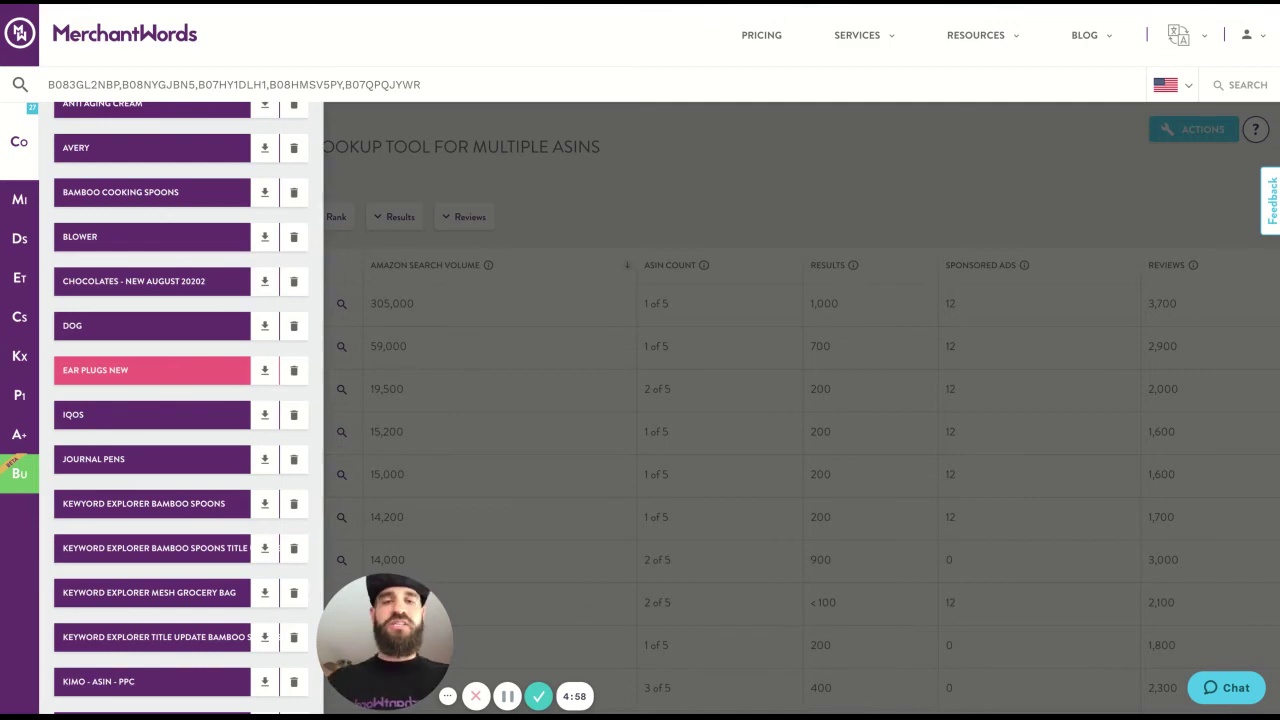
click(150, 370)
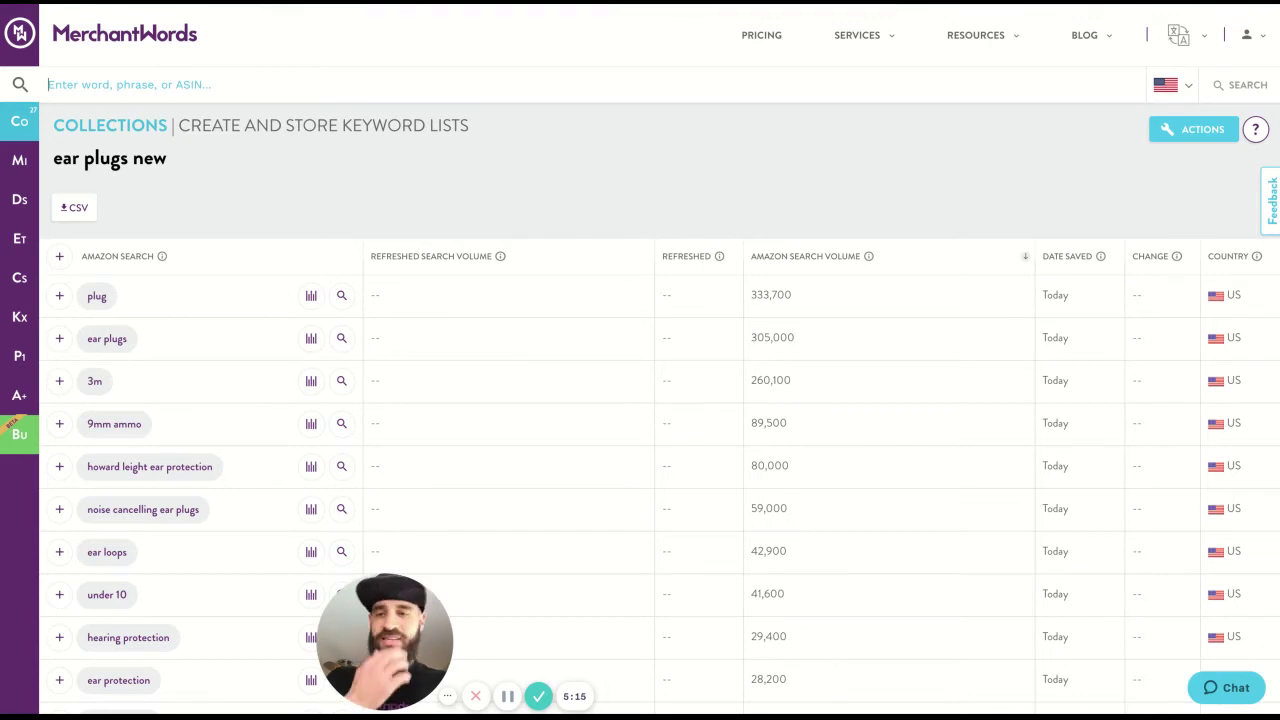
scroll(400, 286, down, 3)
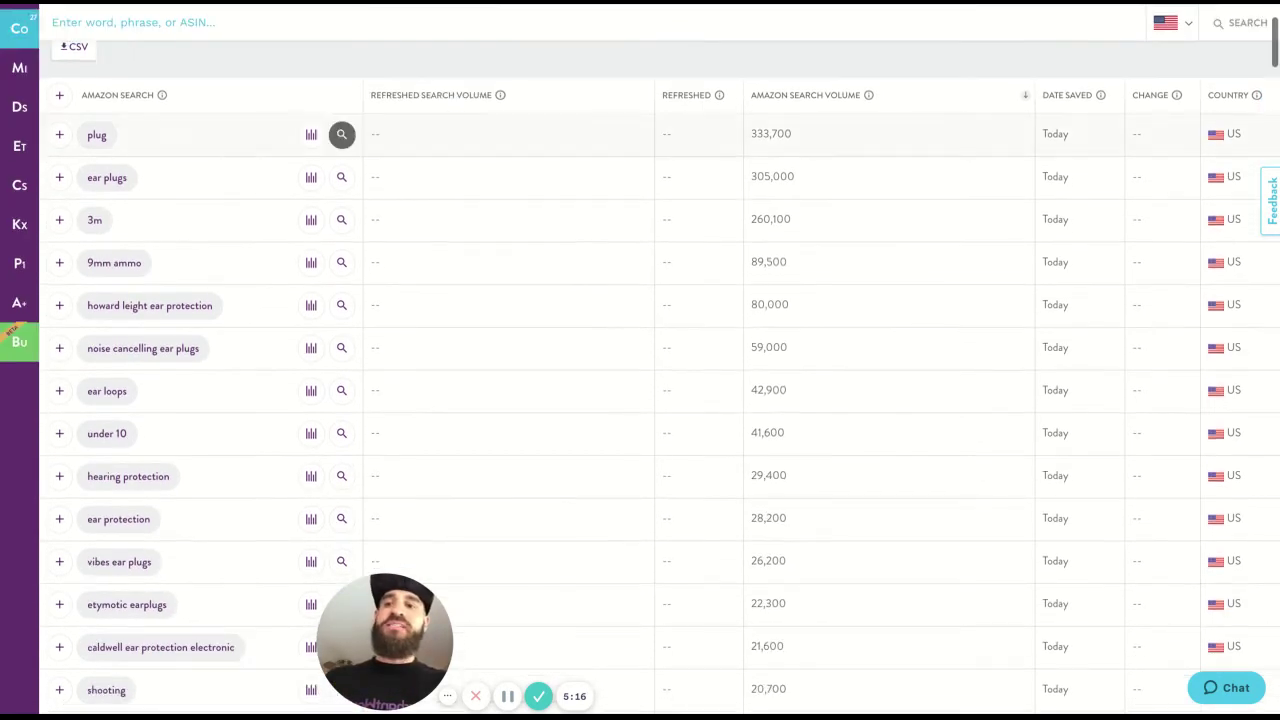
Step: Open the Keyword Explorer analysis of the "ear plugs new" collection page, close it and open it again
scroll(403, 278, up, 2)
scroll(403, 278, up, 1)
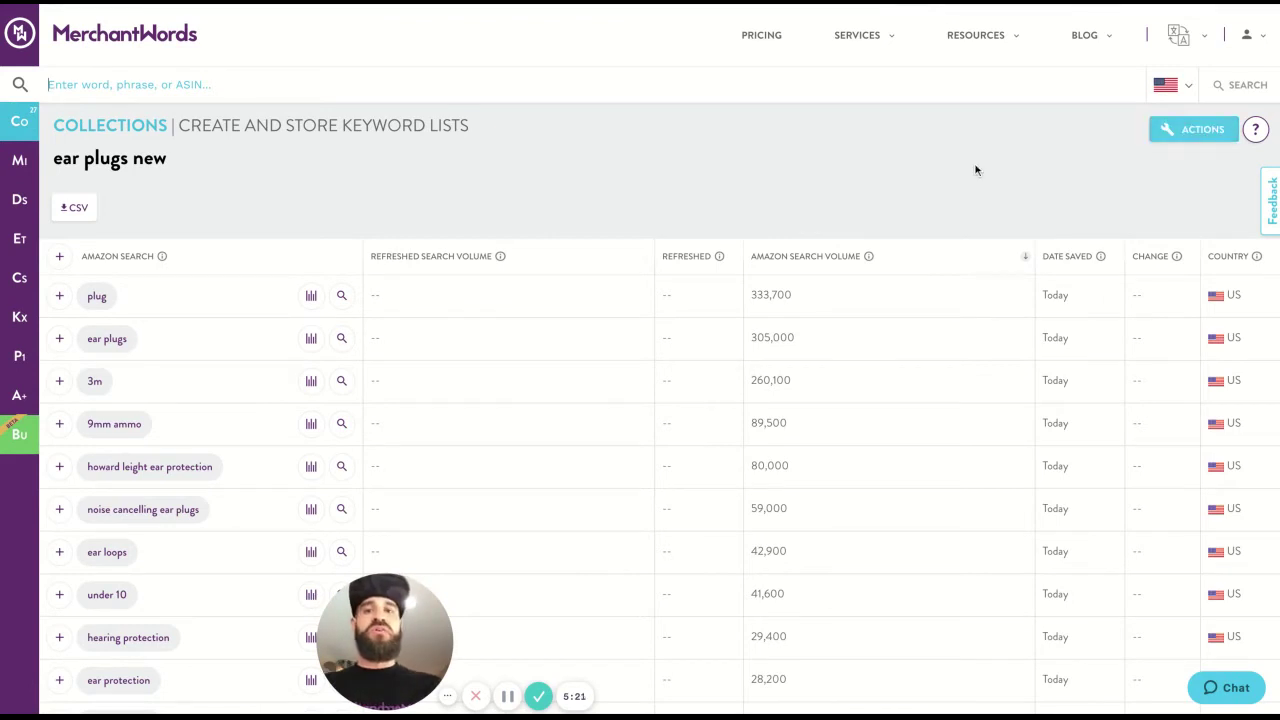
mouse_move(1182, 147)
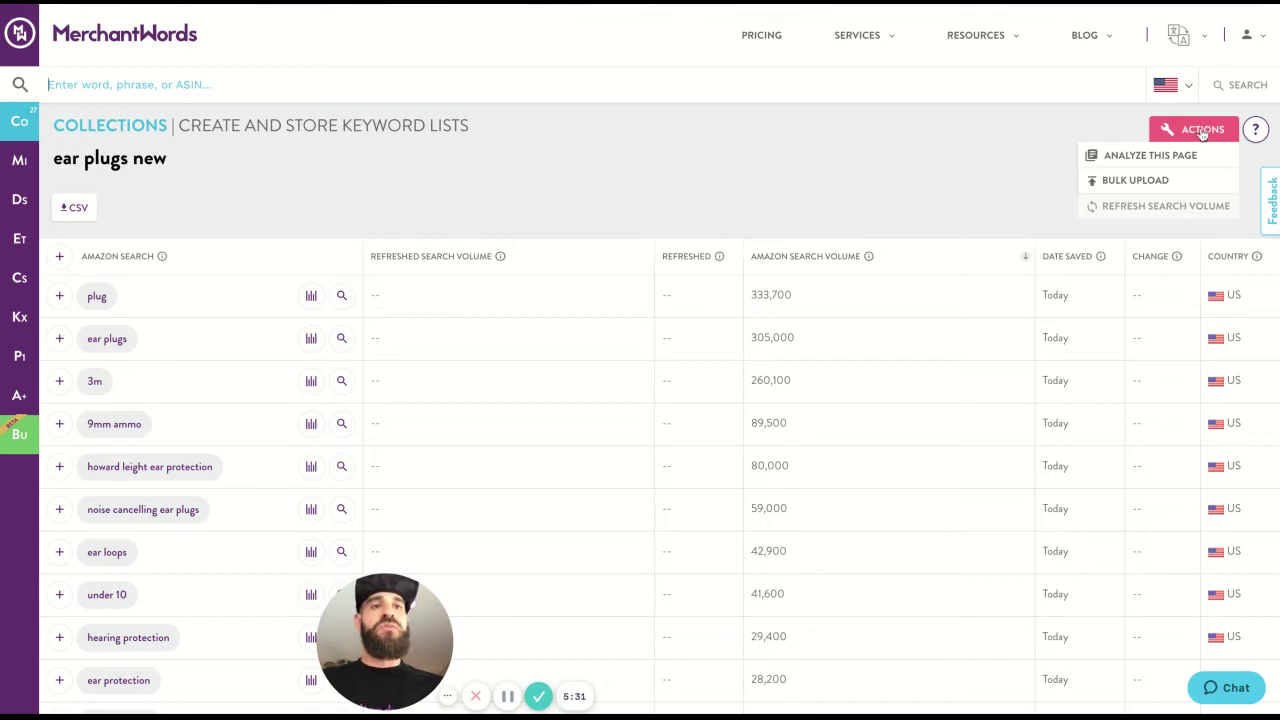
click(1150, 156)
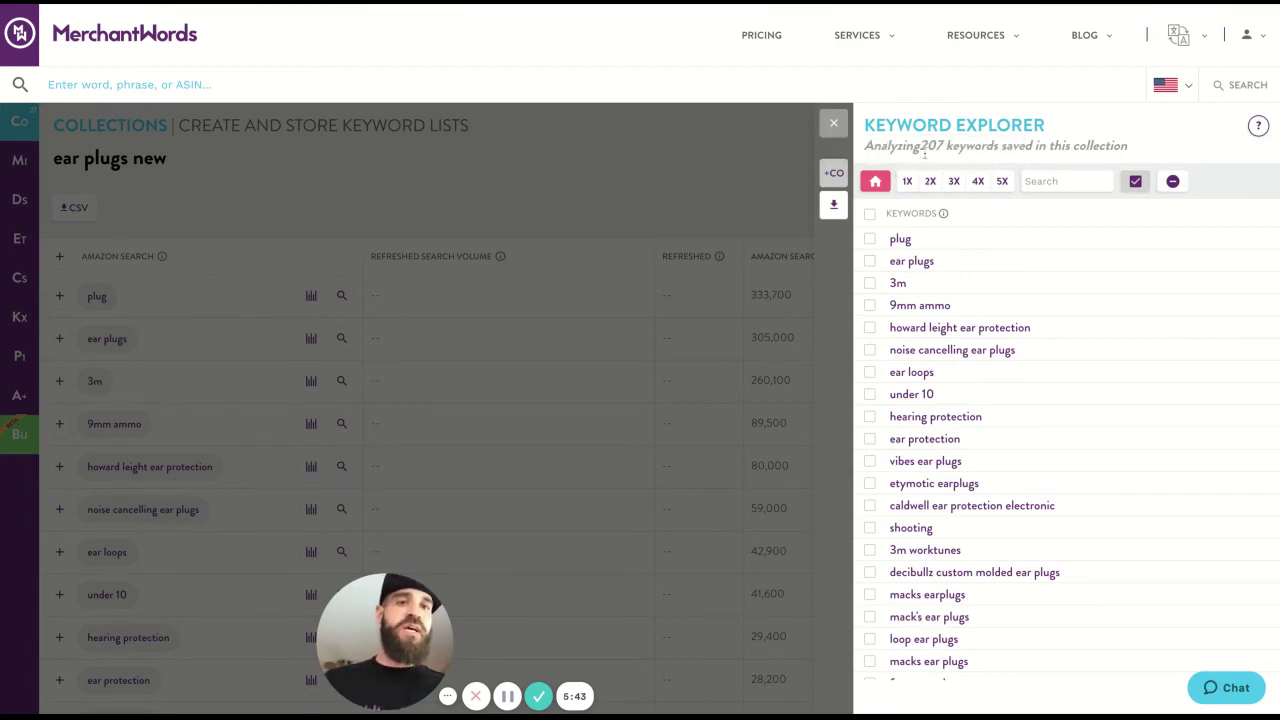
click(835, 126)
click(1184, 137)
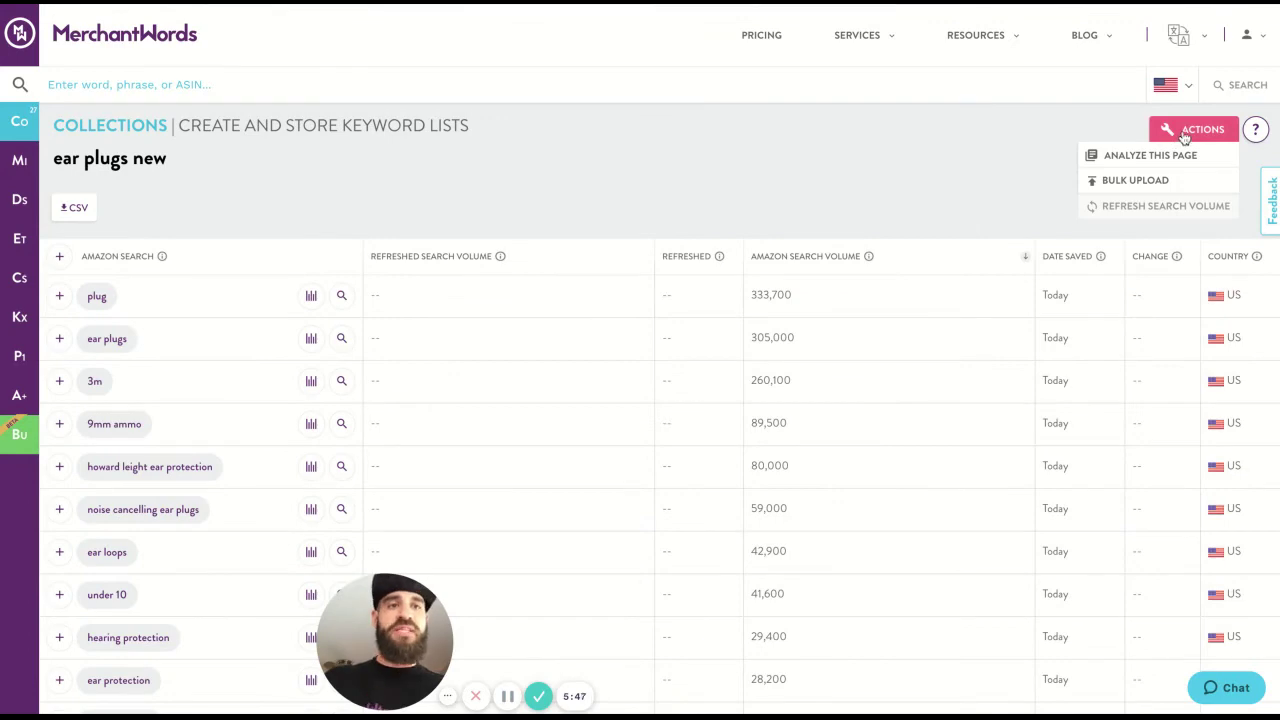
click(1142, 163)
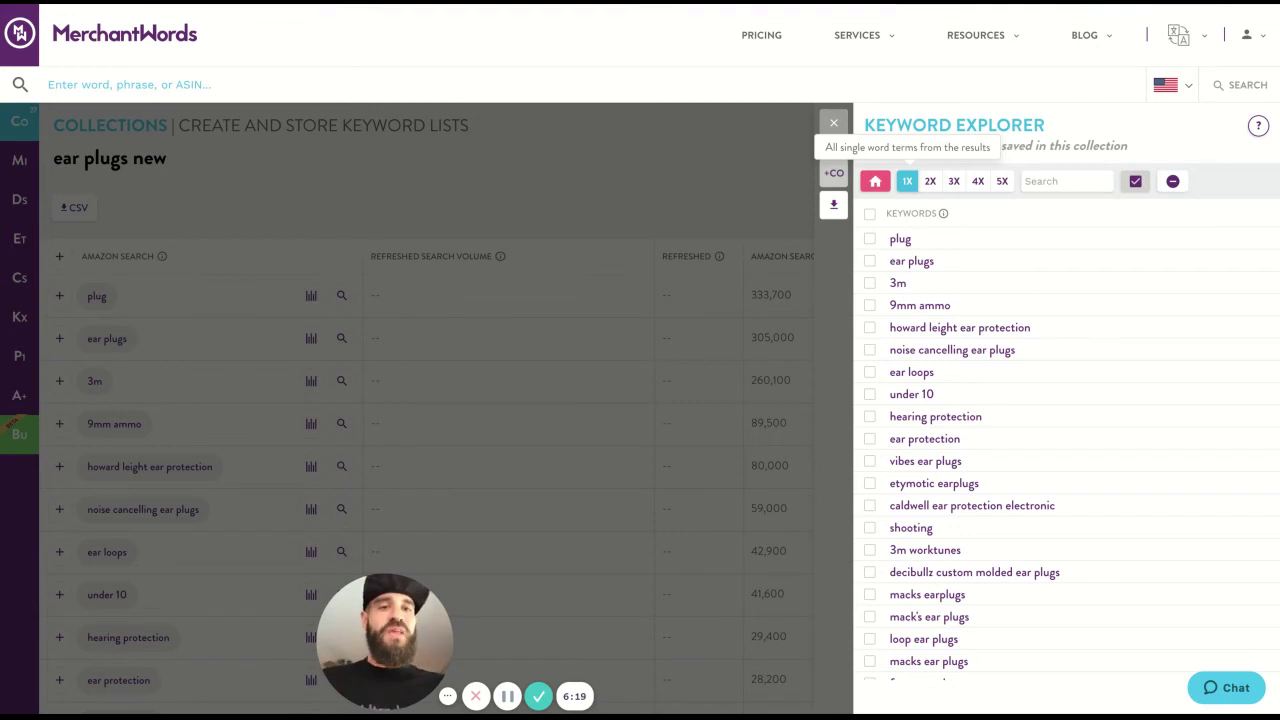
Step: View the collection's one-word terms with their counts, look up the keywords containing "ear" and clear that search
click(906, 181)
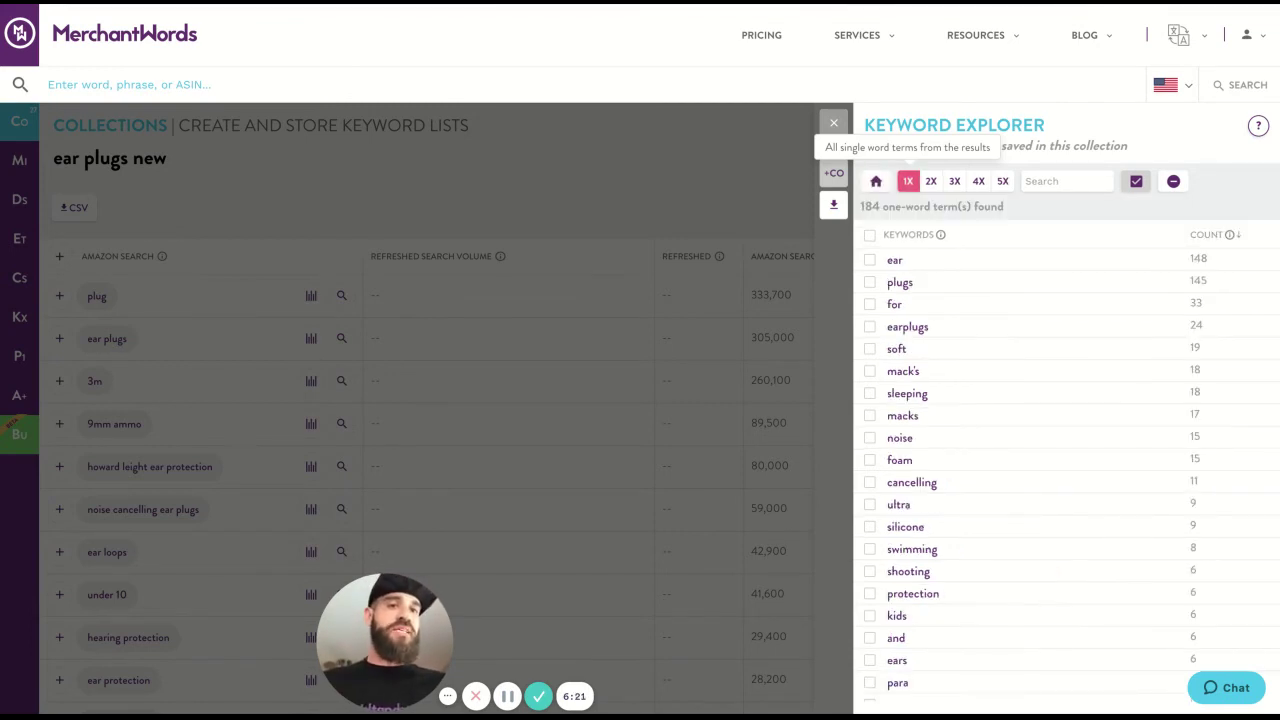
click(1204, 240)
click(1204, 240)
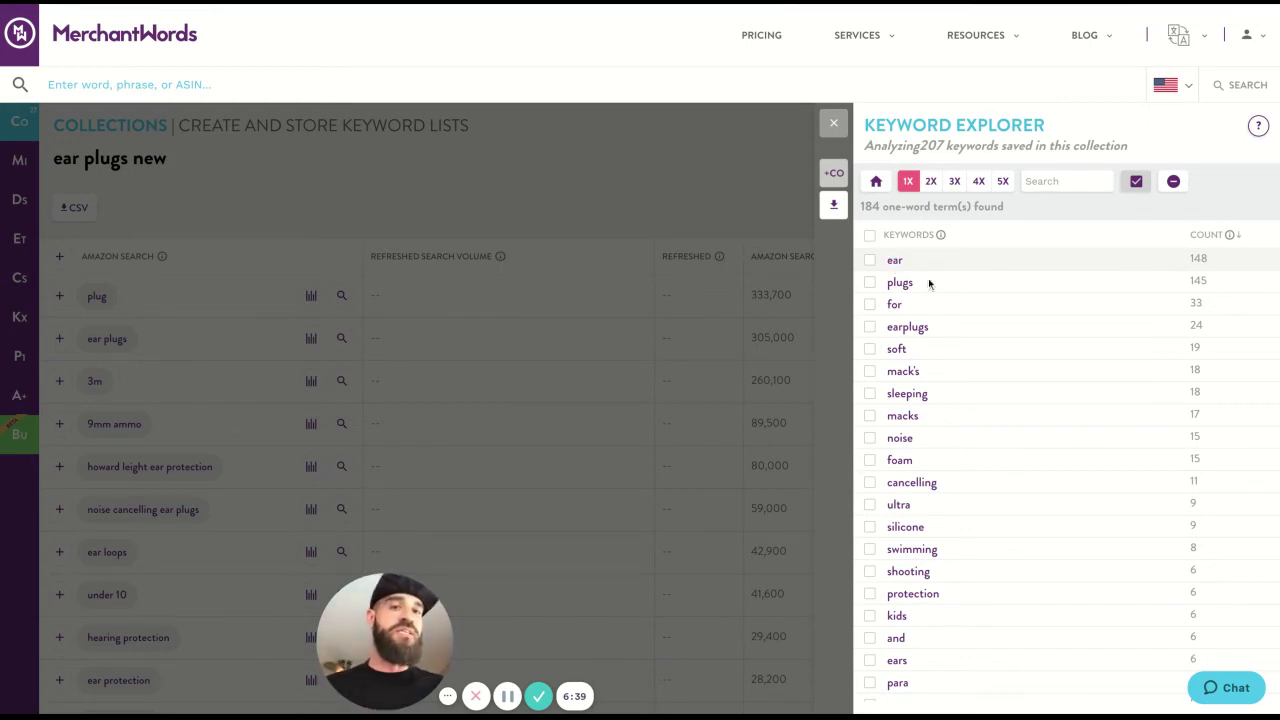
click(895, 262)
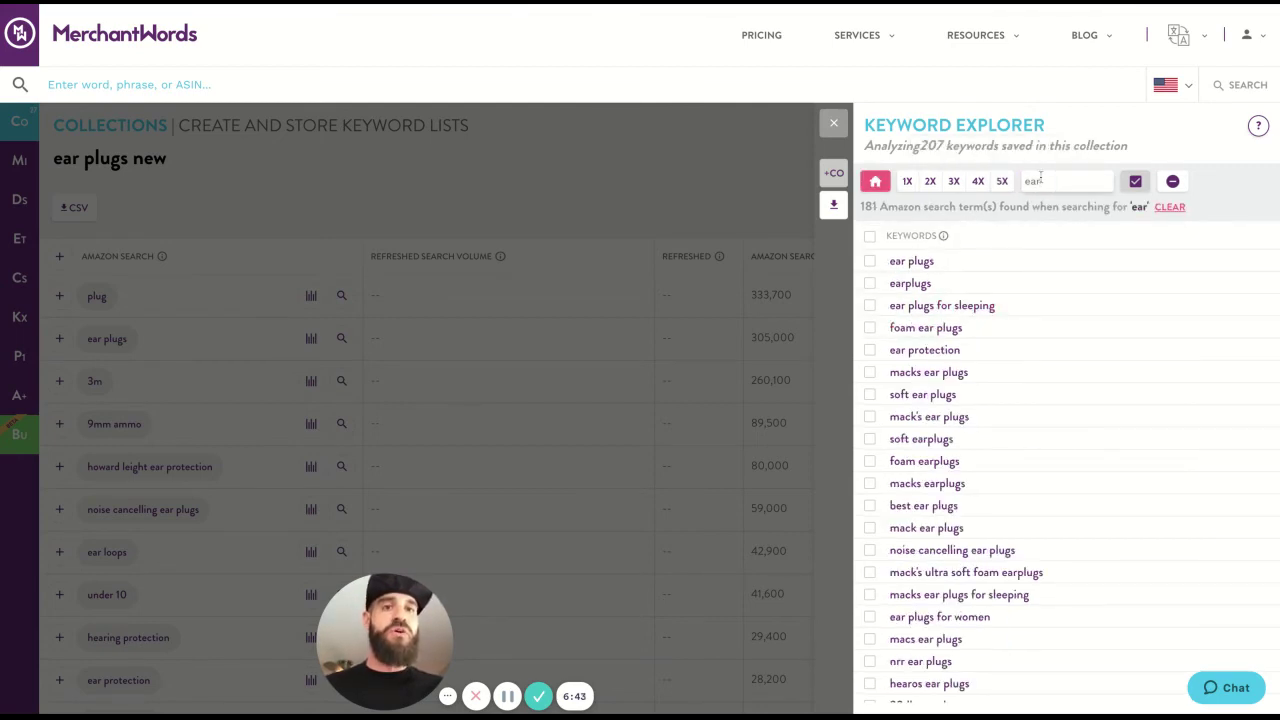
key(BackSpace)
key(BackSpace)
key(BackSpace)
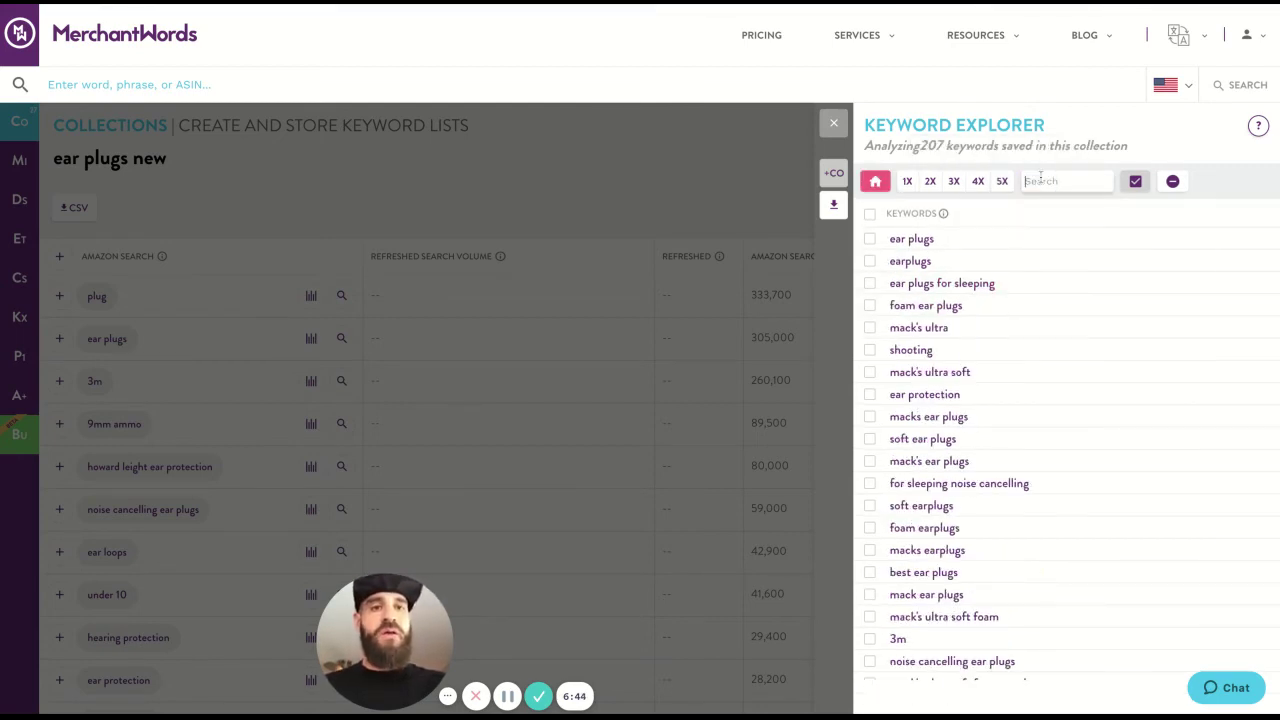
Step: Compare the collection's one-, two-, three- and four-word phrases and their counts, returning to the three-word phrases
click(907, 182)
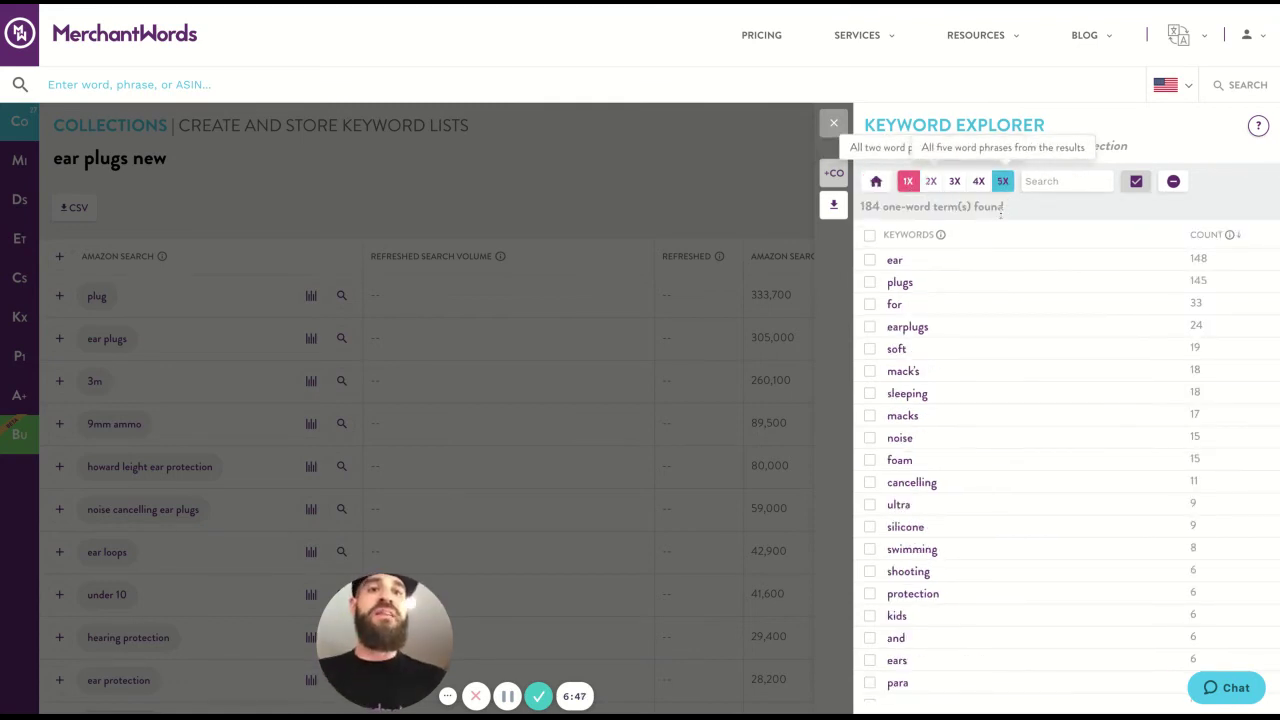
click(931, 181)
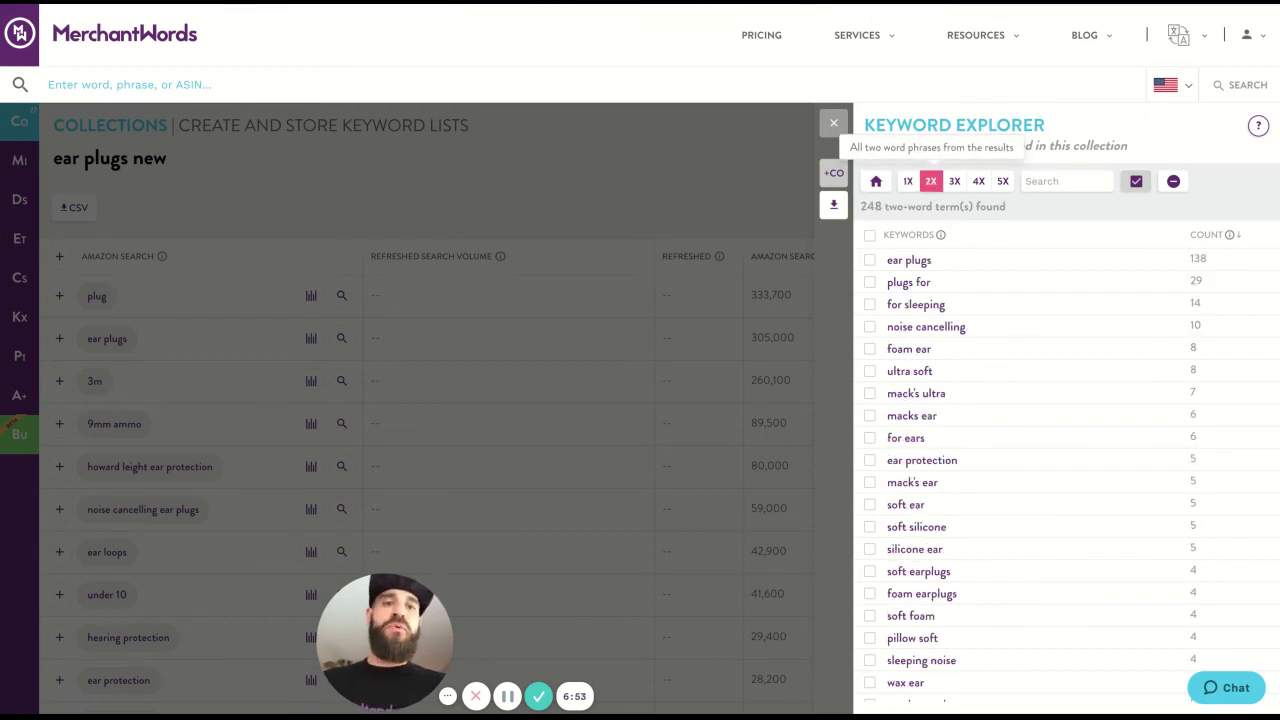
click(955, 183)
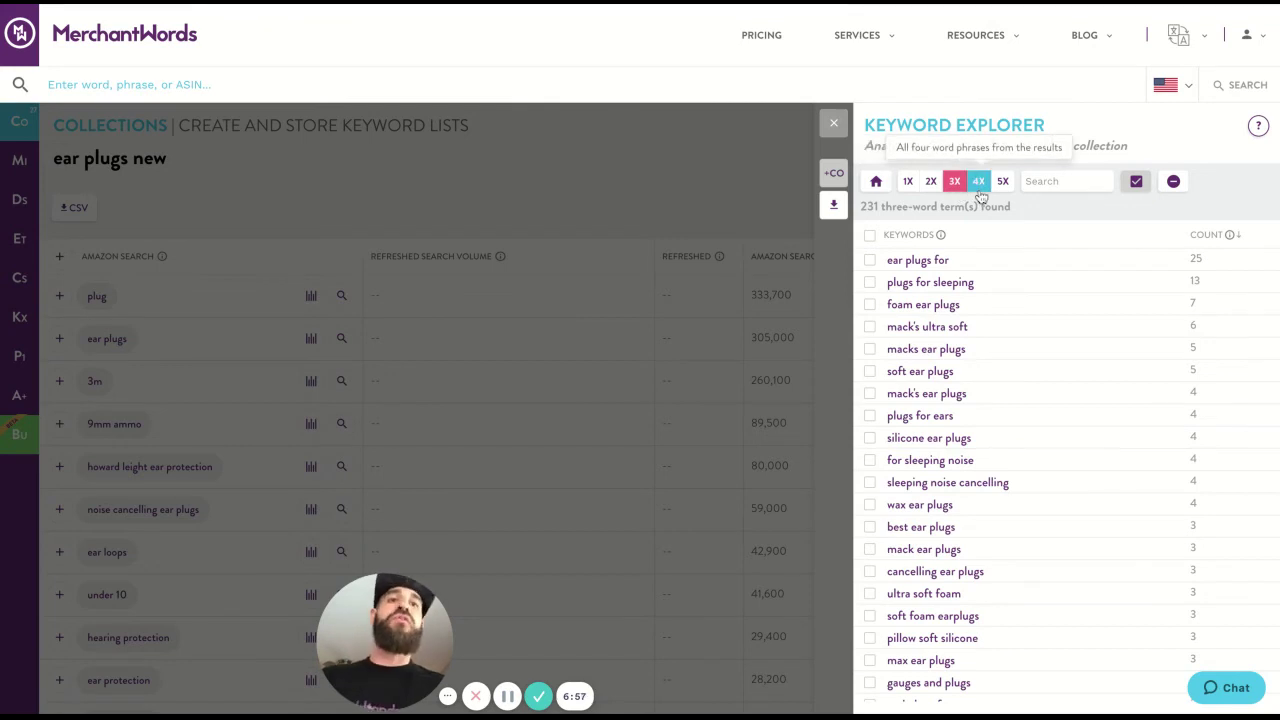
click(979, 188)
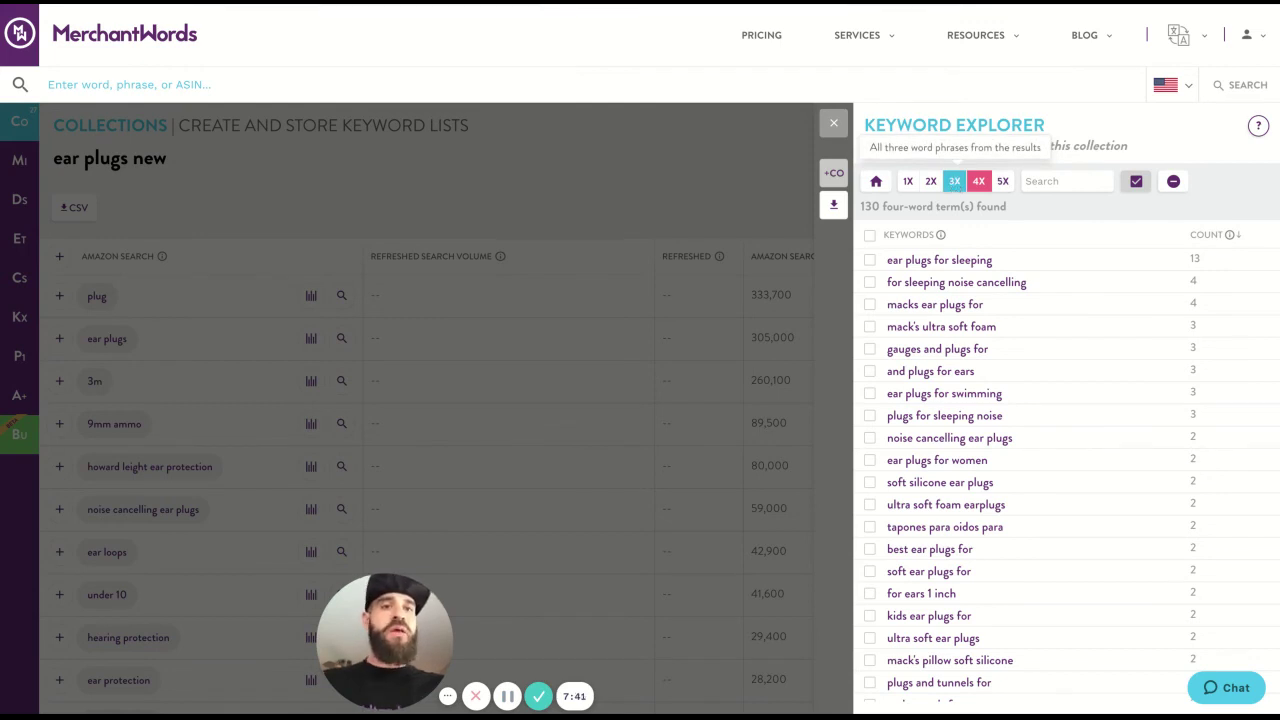
click(954, 181)
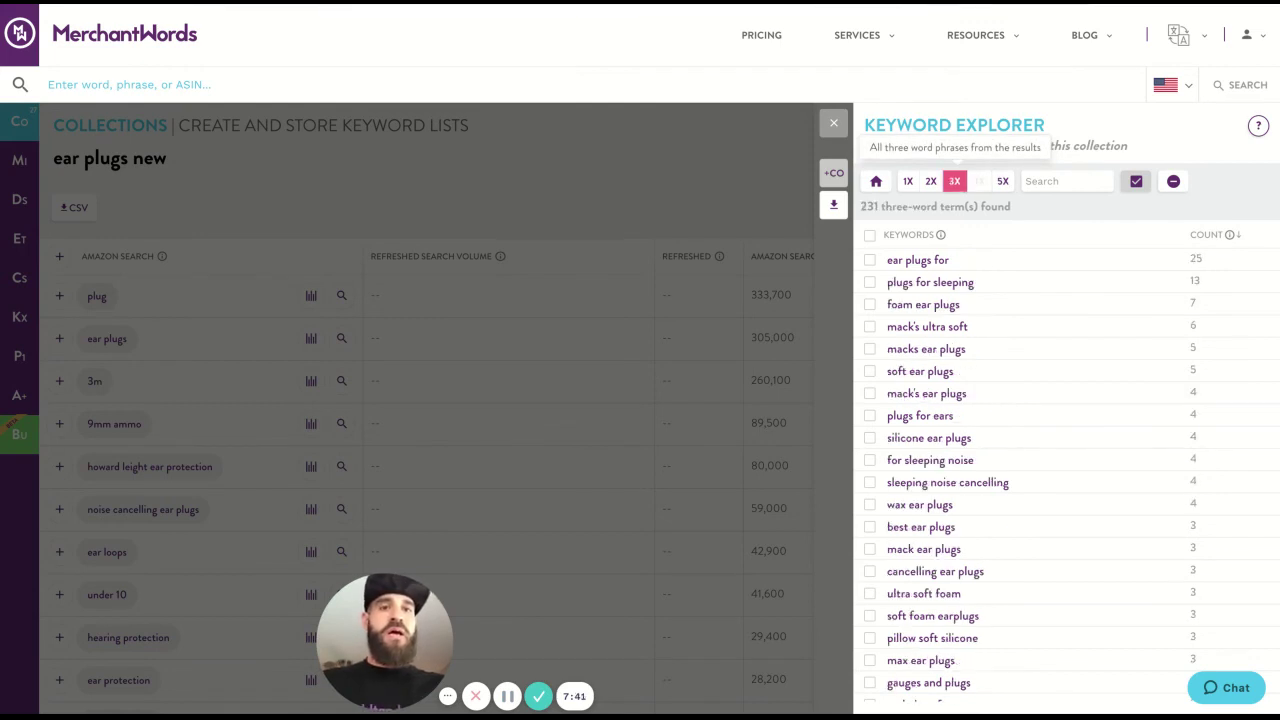
Step: Search the analyzed keywords for "for" and examine the matching use-case phrases
click(1052, 183)
text(for)
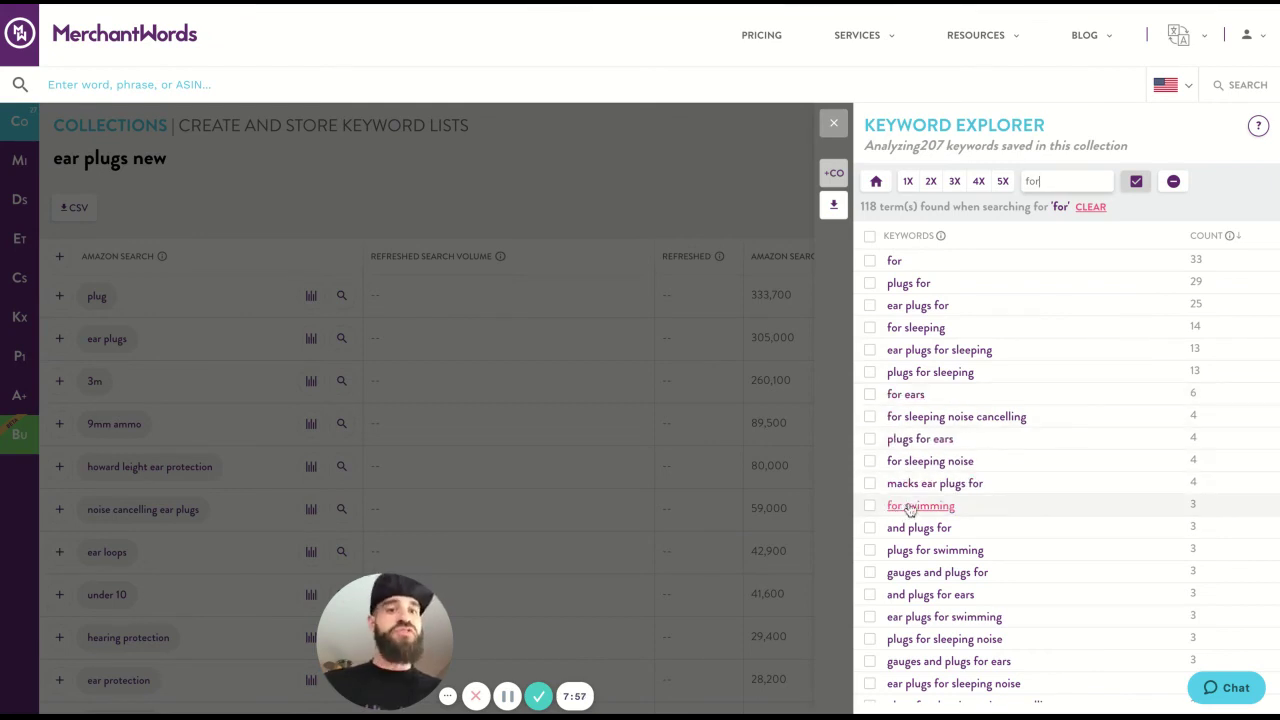
scroll(920, 509, down, 2)
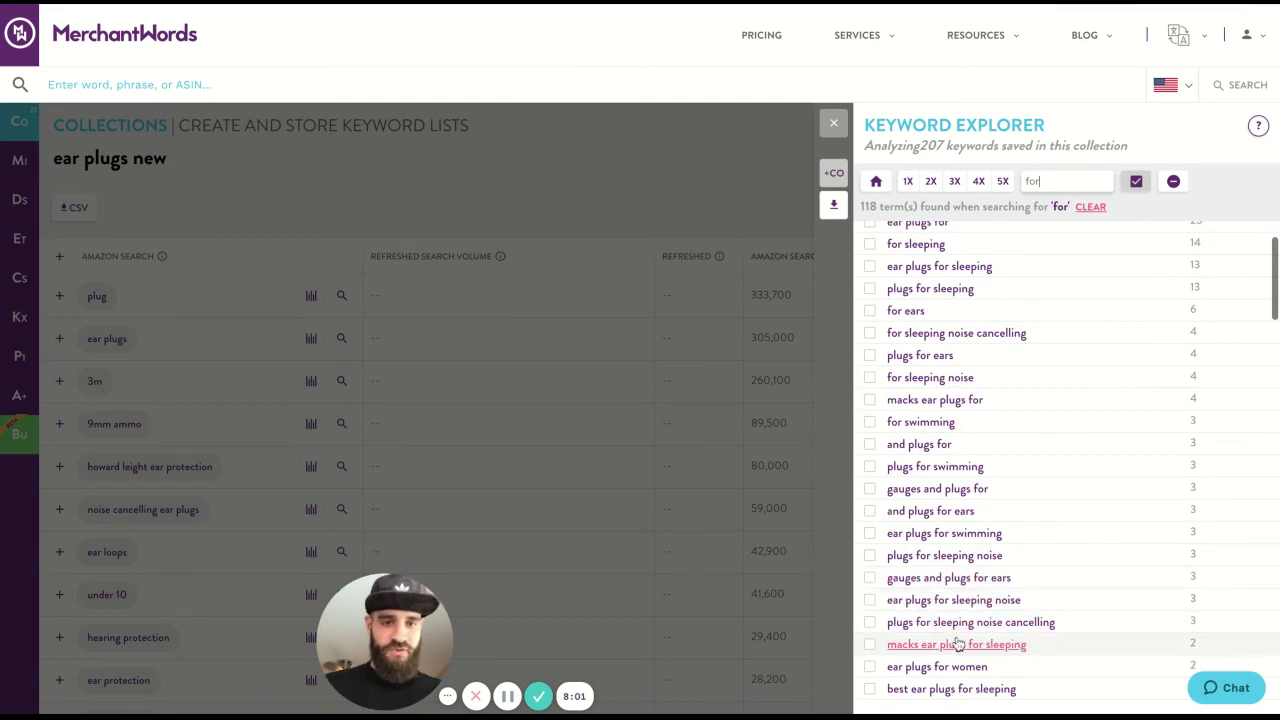
scroll(958, 645, down, 1)
scroll(958, 645, down, 1)
scroll(958, 645, up, 4)
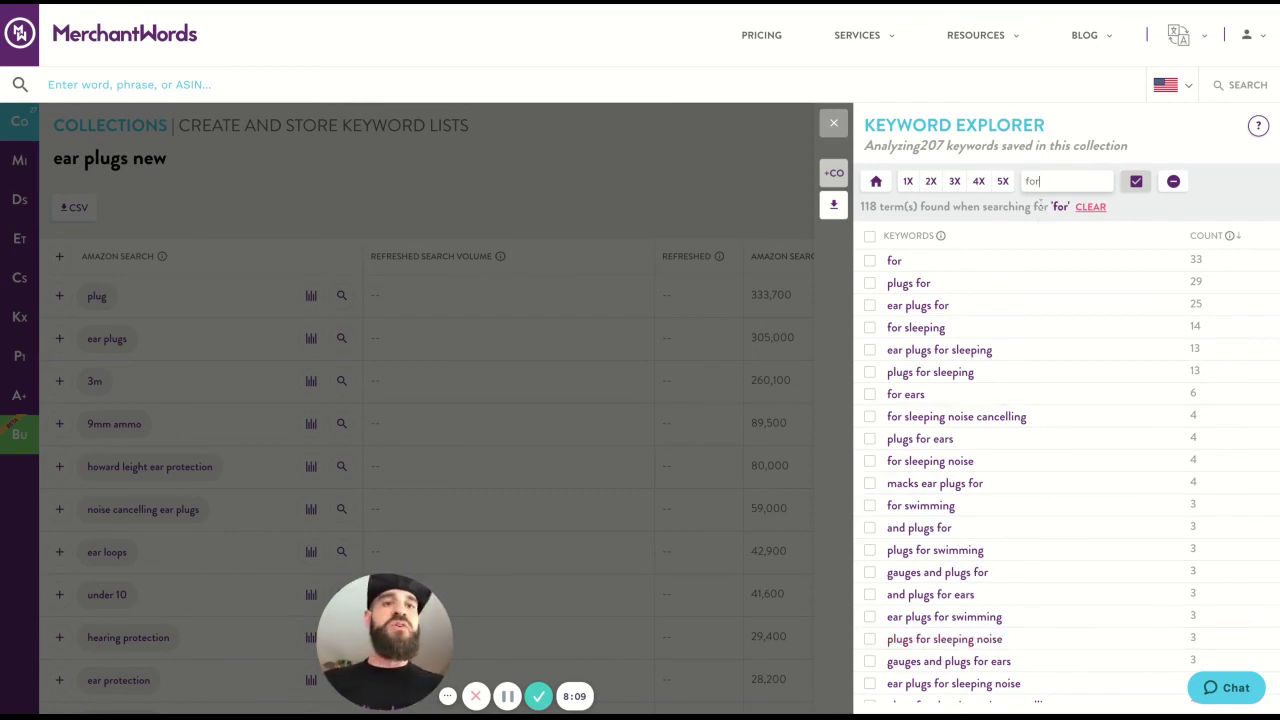
Step: Replace the keyword search with "to", check the matching terms and clear the search
click(1042, 182)
key(BackSpace)
key(BackSpace)
key(BackSpace)
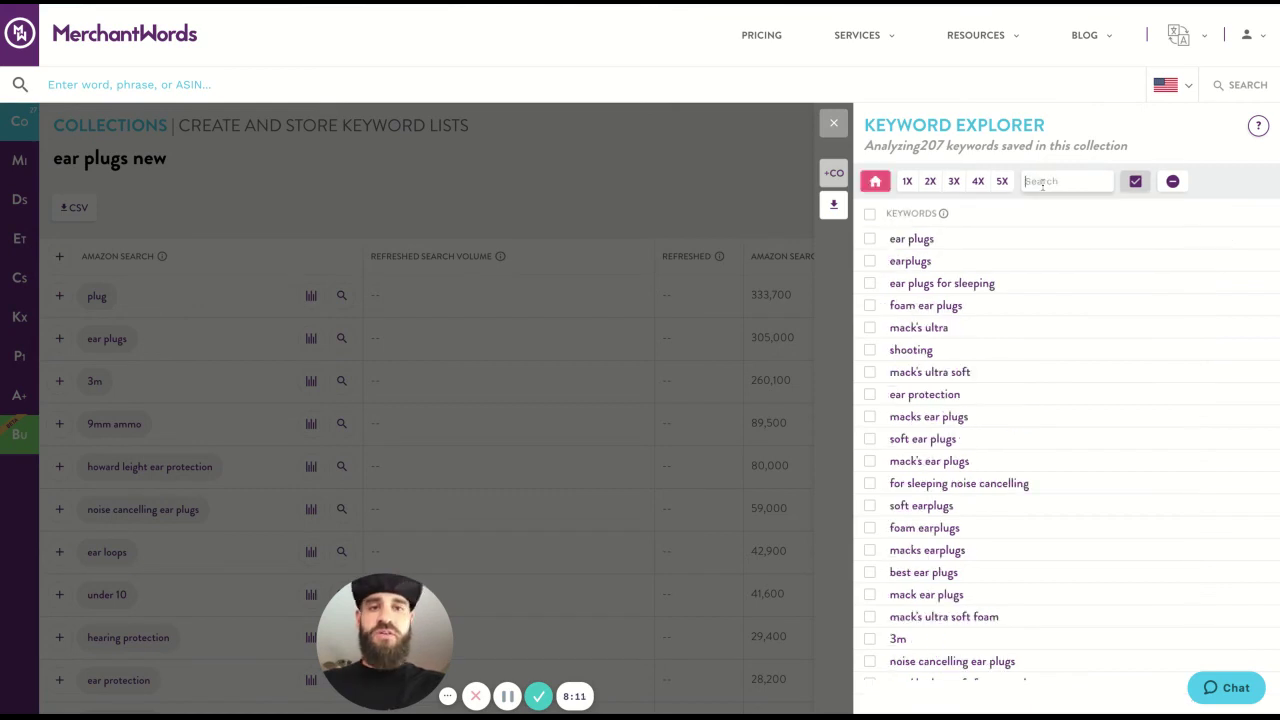
text(to)
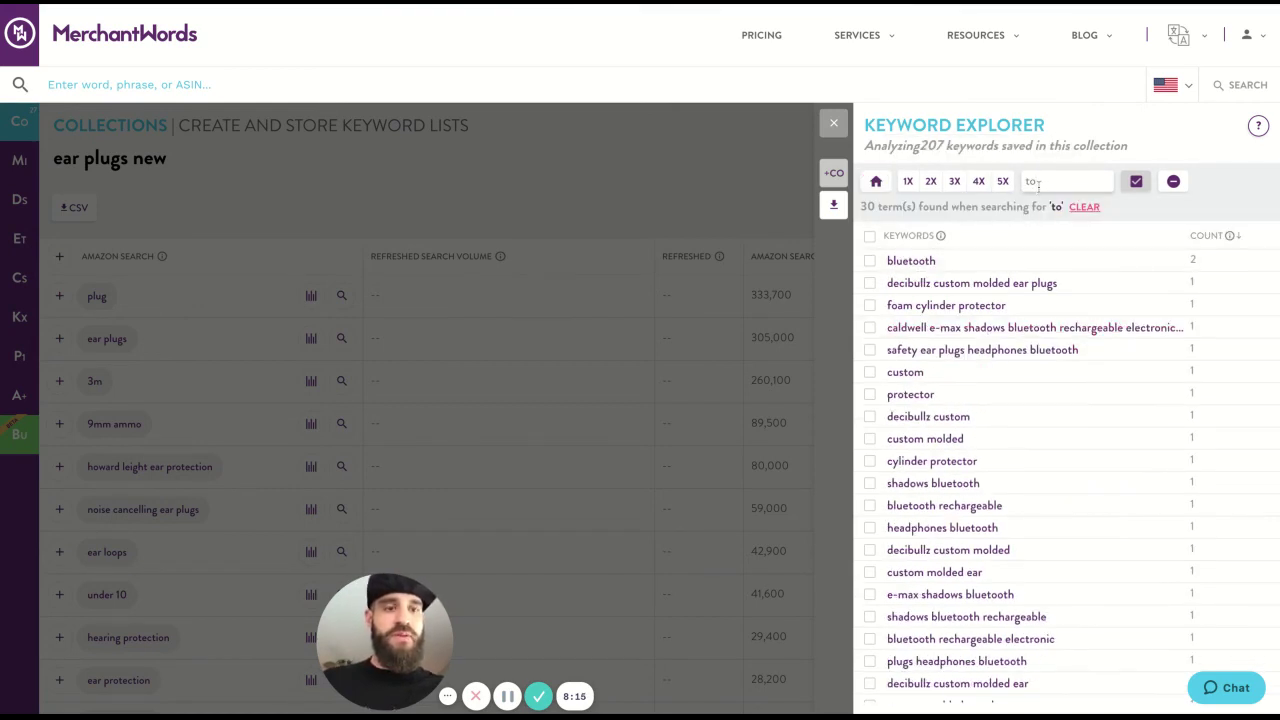
key(BackSpace)
key(BackSpace)
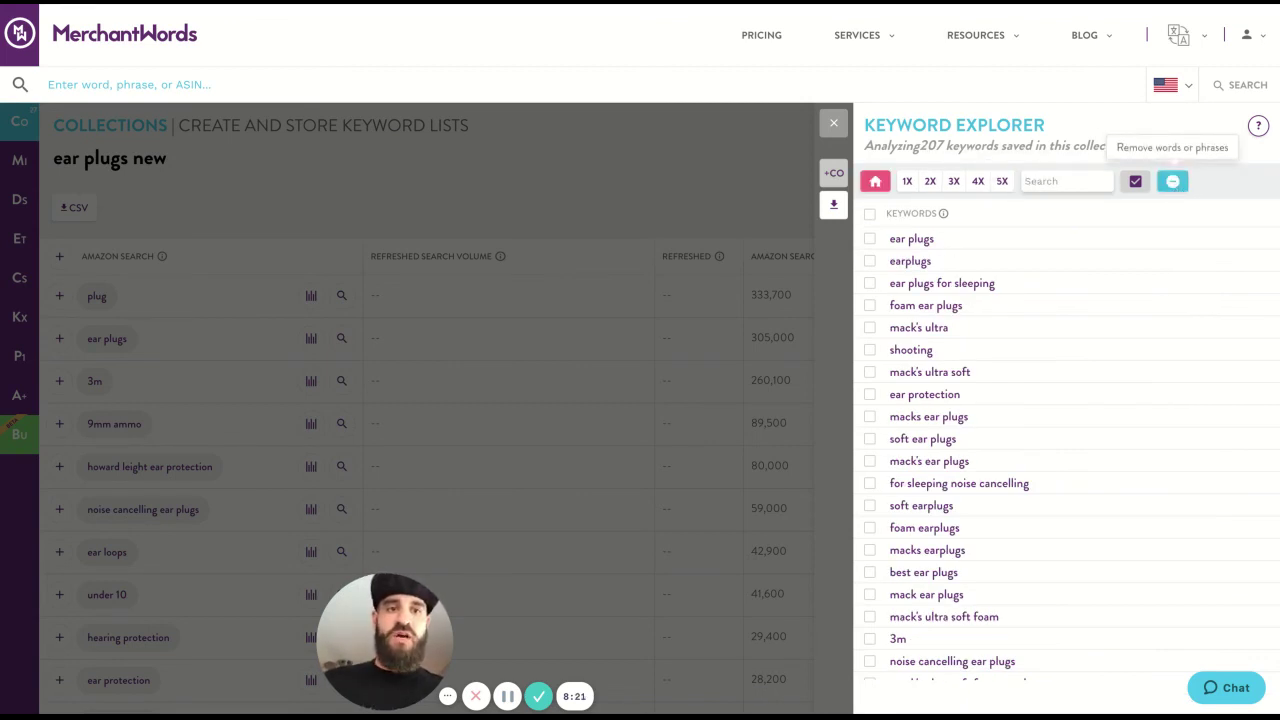
Step: Exclude the word "mack's" from the analyzed keywords
click(1172, 181)
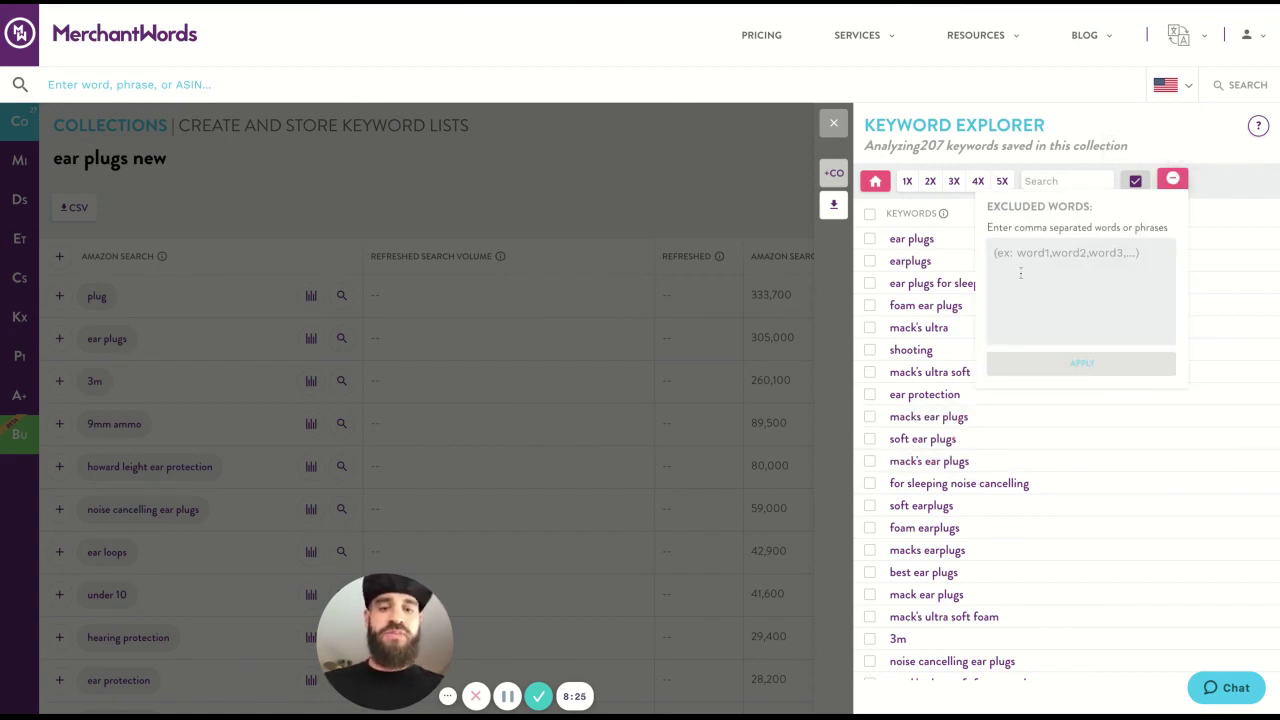
text(mack's)
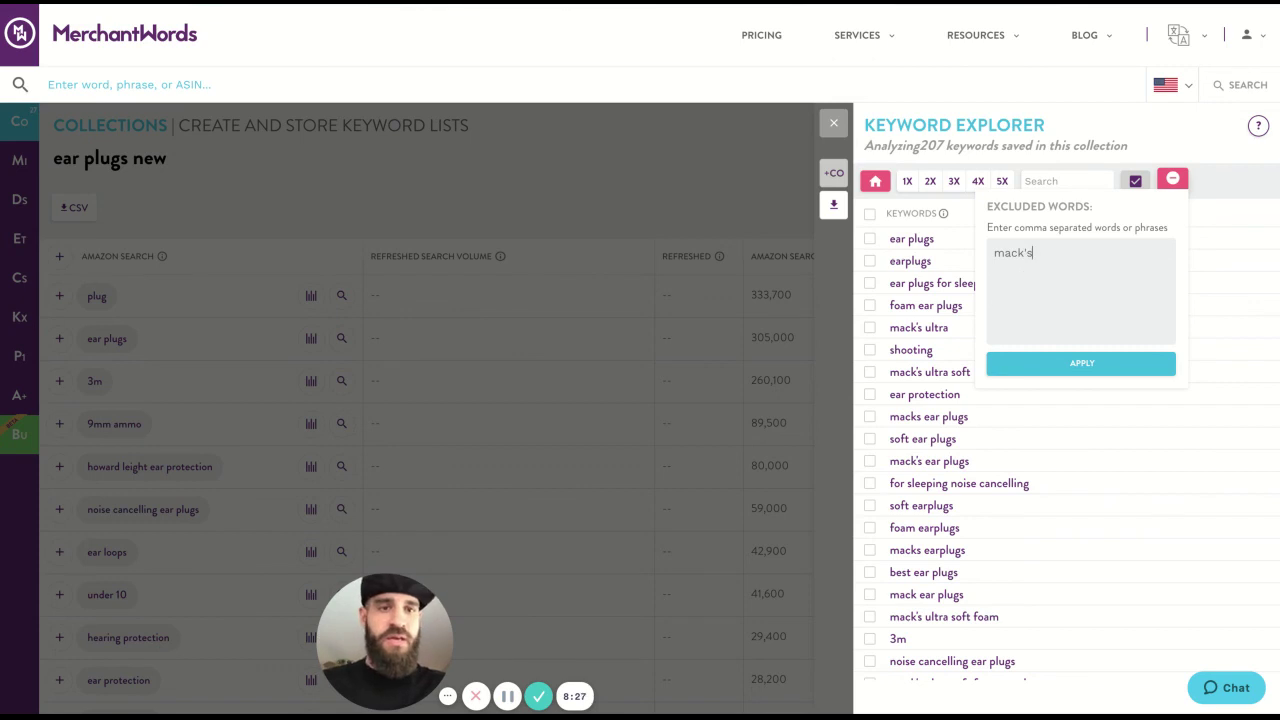
click(1066, 368)
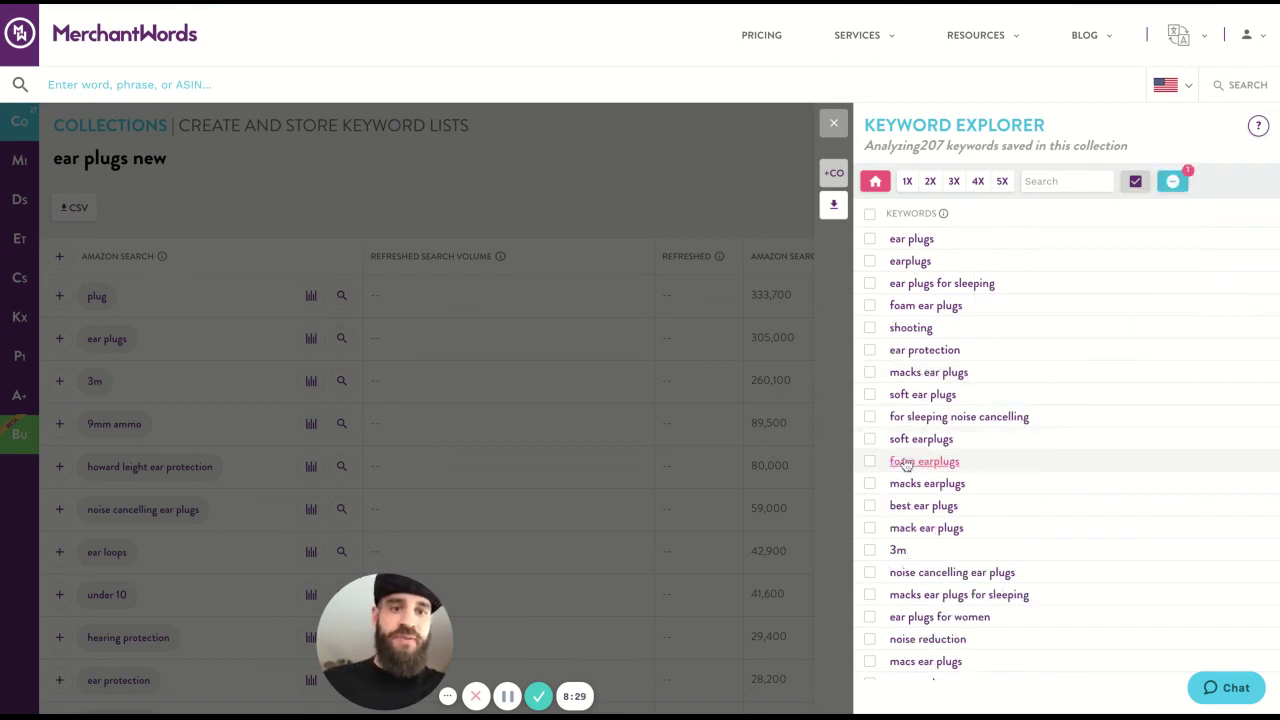